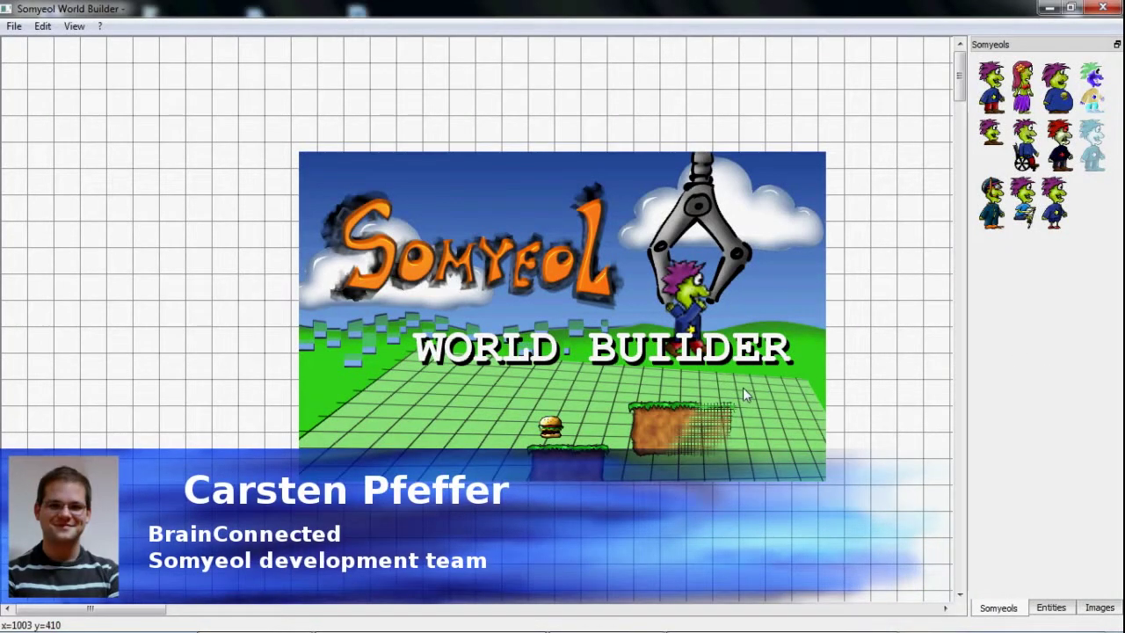
Step: Dismiss the splash screen and place a long, flat grass ground platform low at the start of the level
click(743, 390)
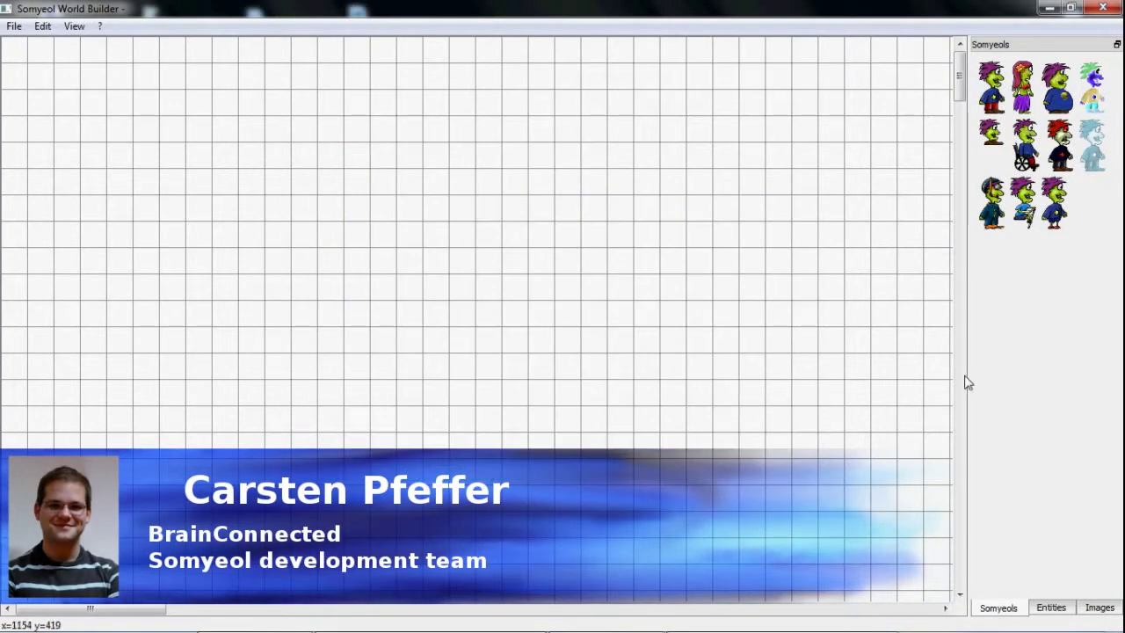
click(1047, 606)
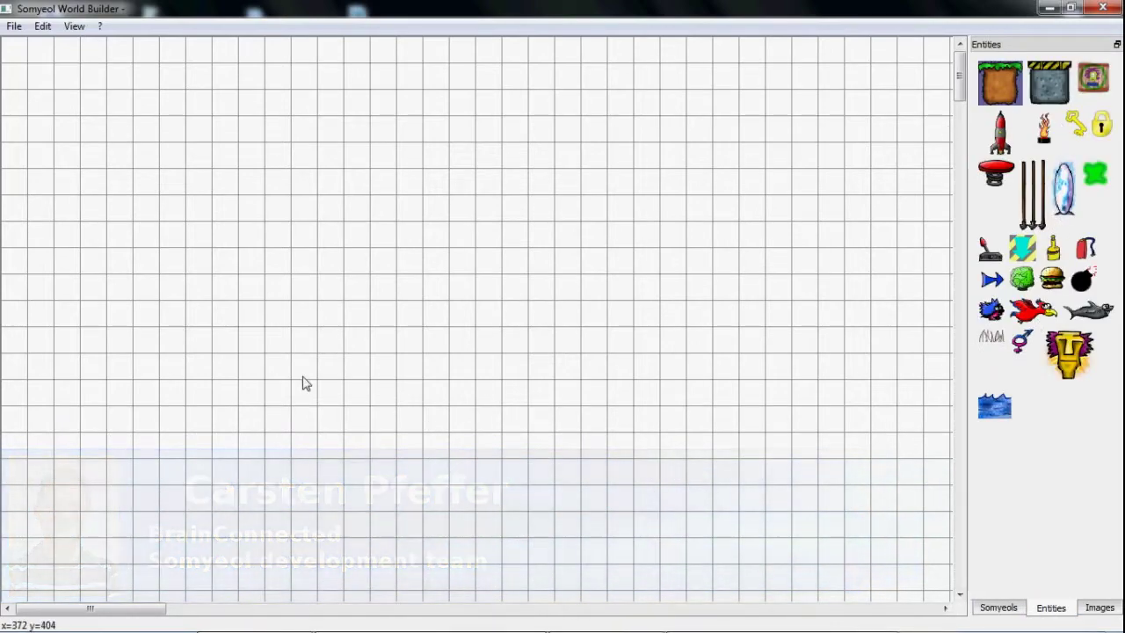
click(323, 445)
drag(360, 445, 817, 446)
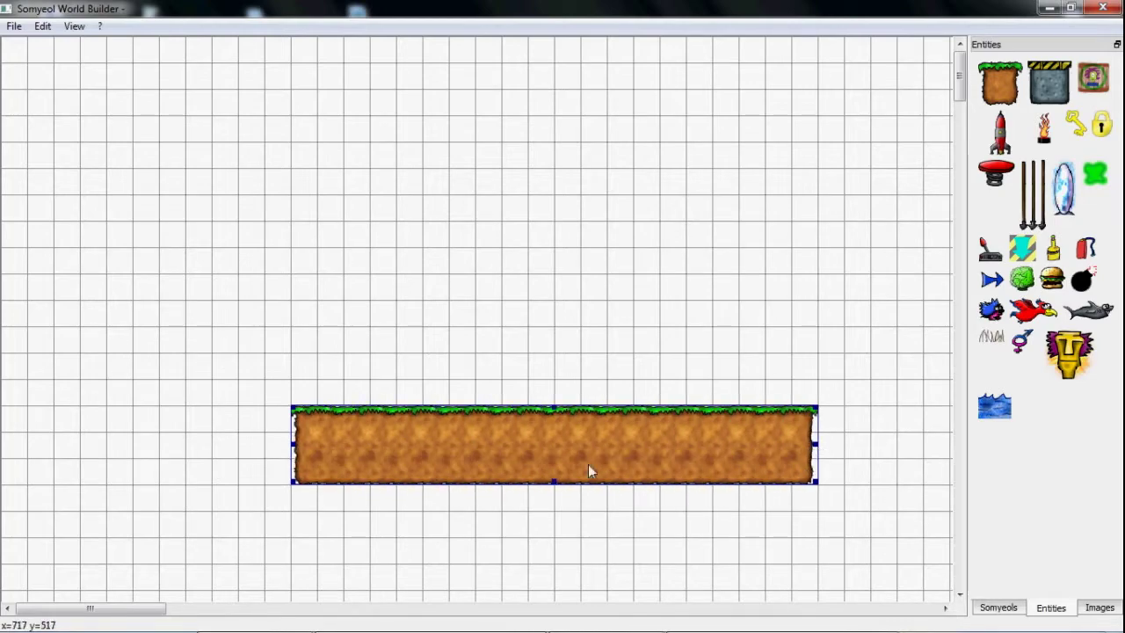
drag(556, 475, 460, 531)
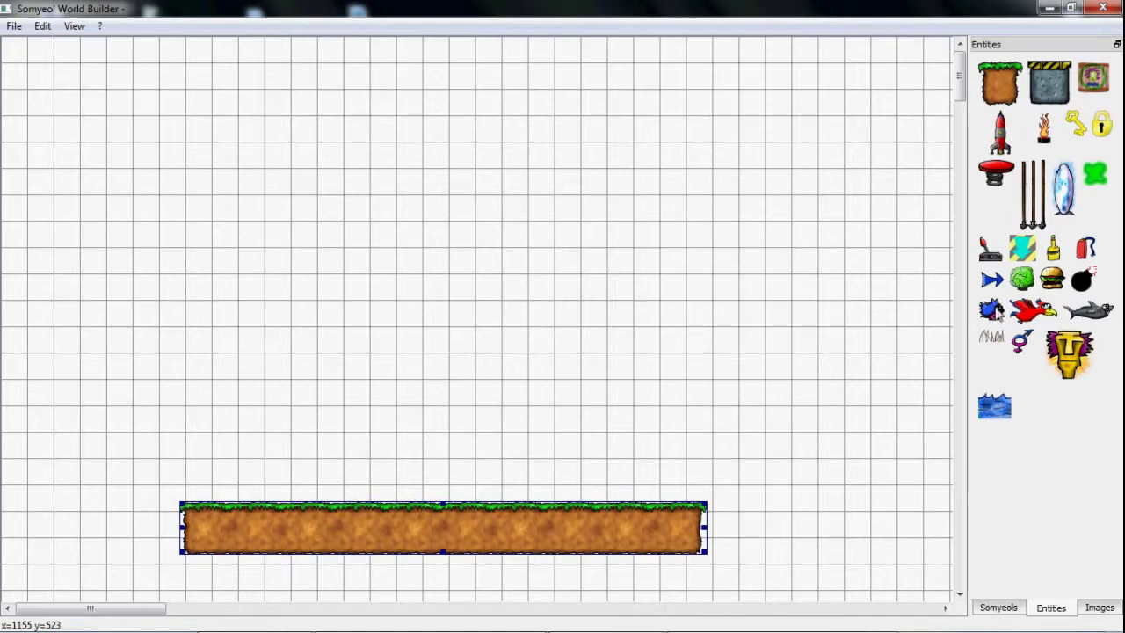
Step: Add a short, thin grass platform above the long platform's right end and a thicker ground block further right and higher
drag(1000, 82, 727, 404)
drag(739, 445, 865, 448)
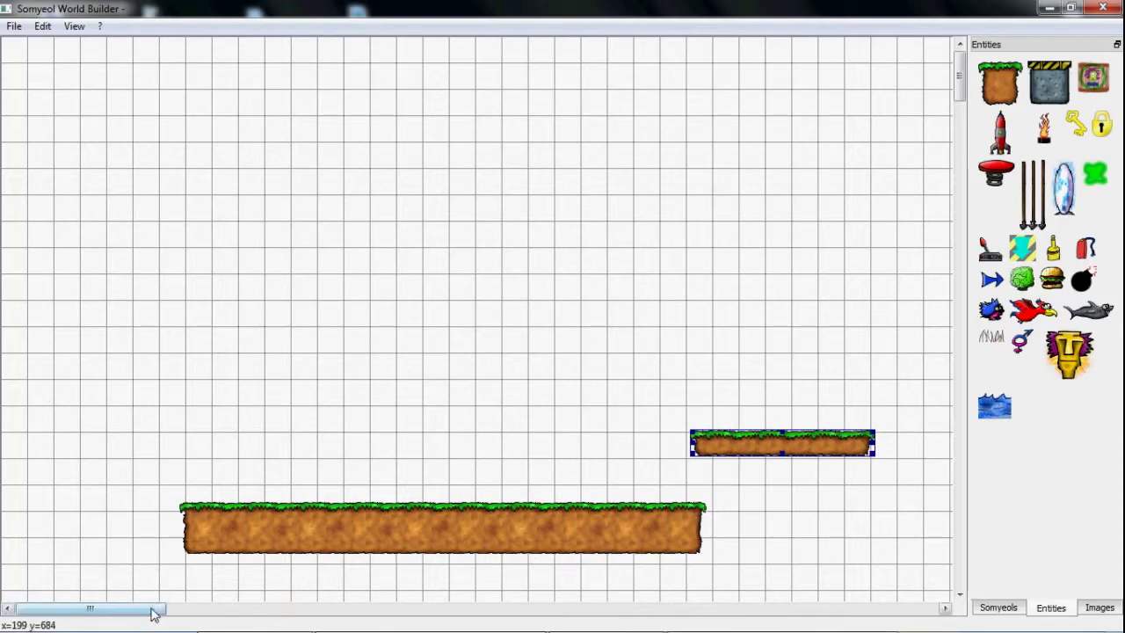
drag(155, 608, 198, 607)
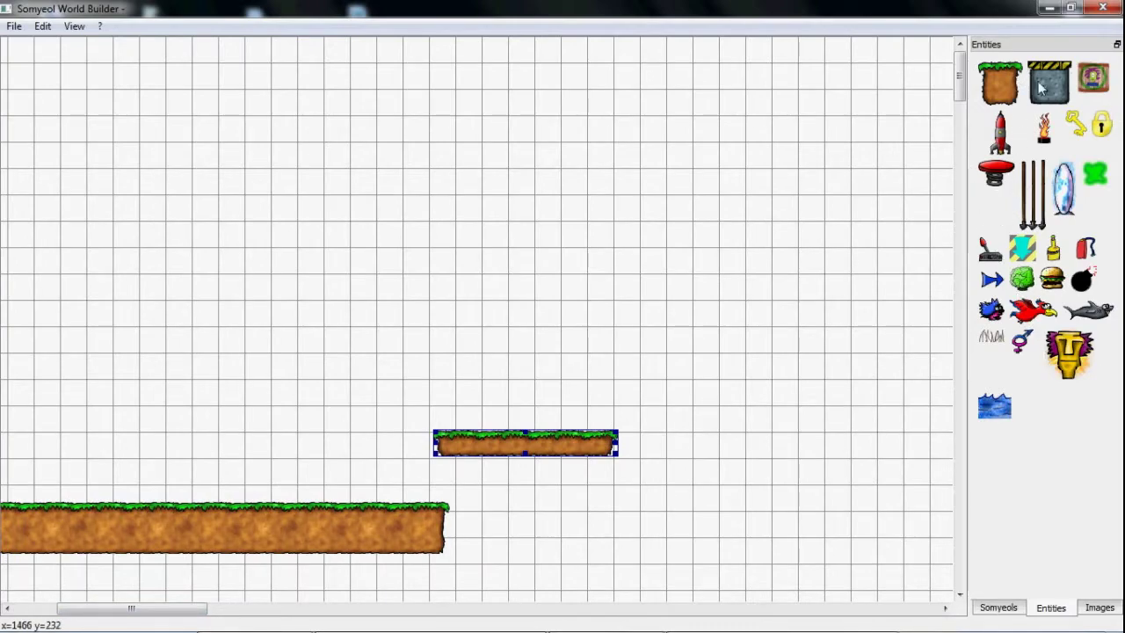
drag(999, 83, 781, 402)
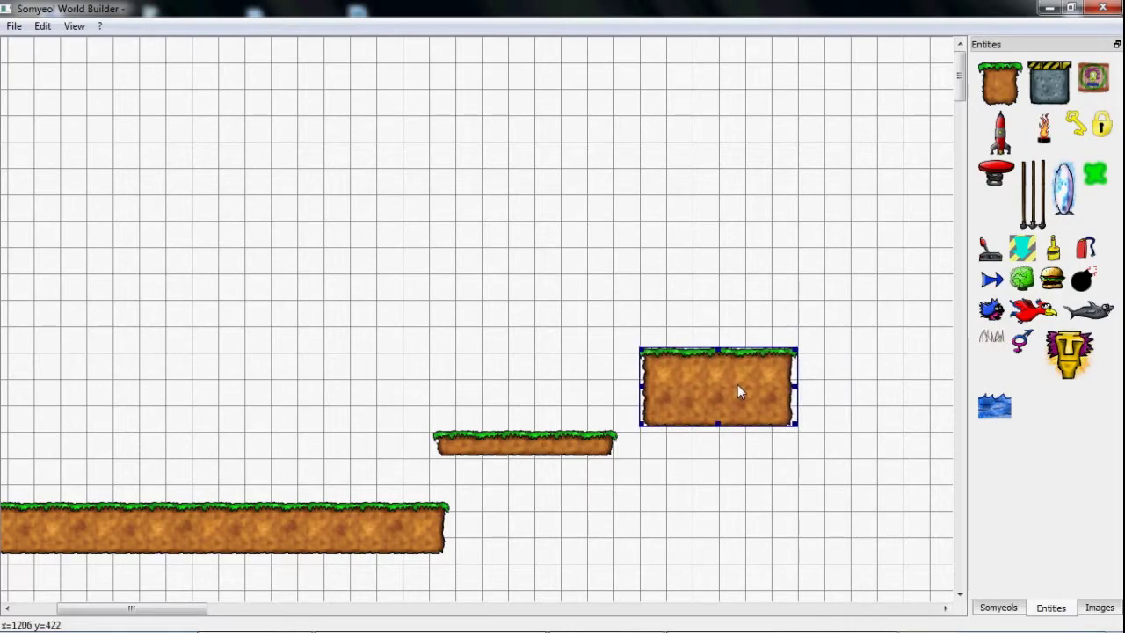
Step: Add a wide grass platform above the thick ground block and widen the block to the right
drag(1002, 87, 558, 176)
drag(577, 230, 832, 223)
click(756, 384)
drag(796, 394, 964, 382)
Step: Place a barred gate on the left end of the thick block and move the upper platform down onto it
scroll(198, 606, right, 6)
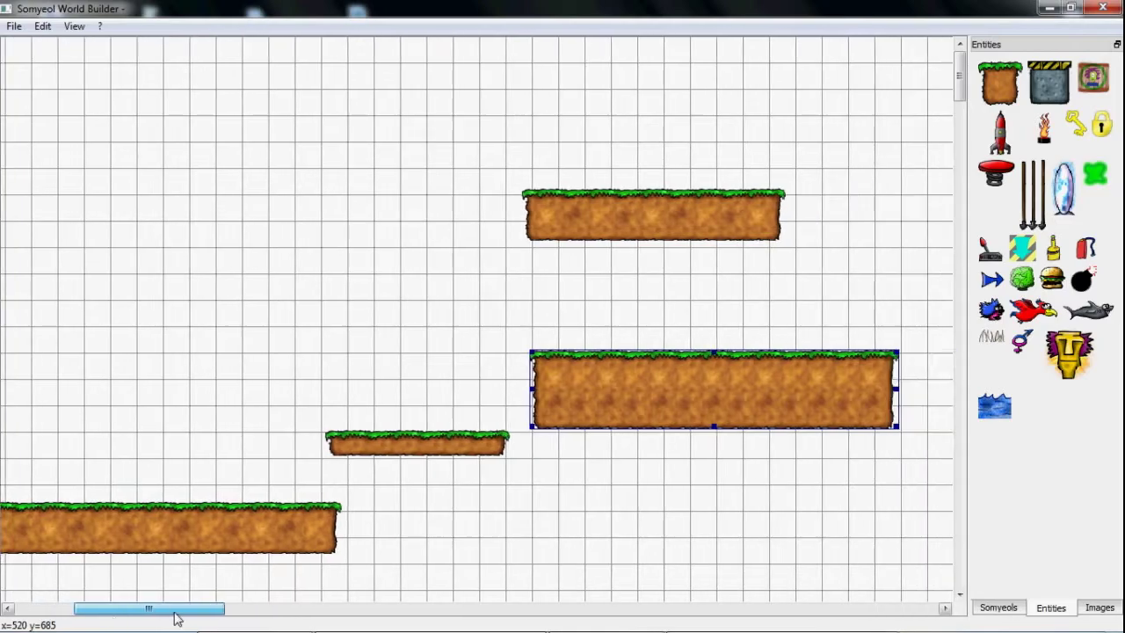
drag(1034, 200, 391, 318)
drag(445, 216, 433, 270)
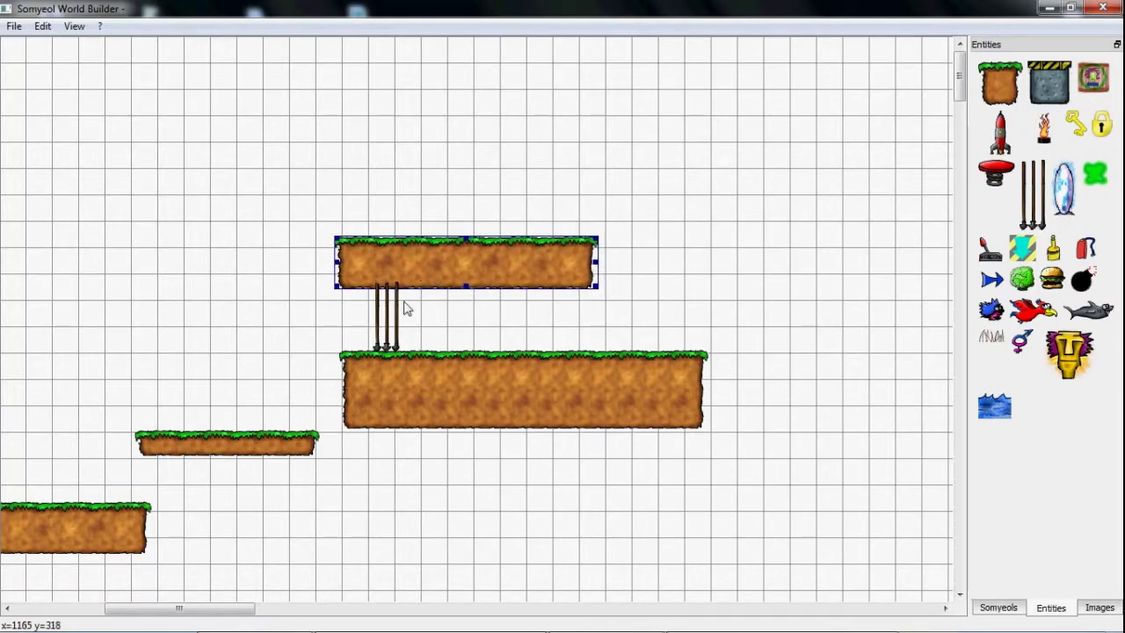
Step: Change the gate's stacking order, finishing with it at the bottom behind the platforms
right_click(384, 308)
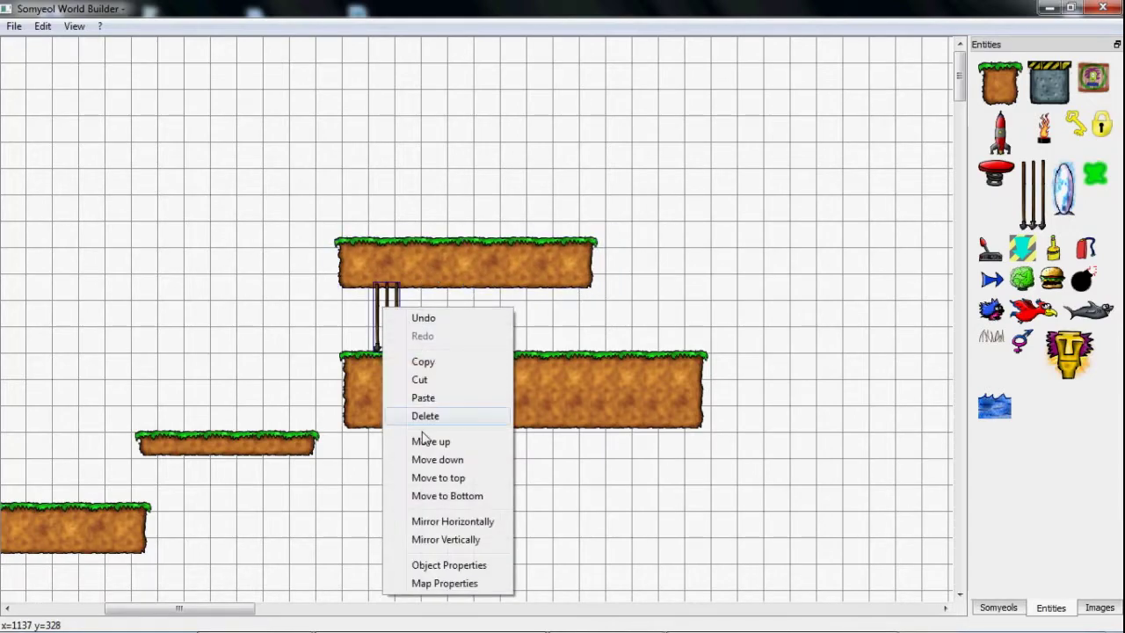
click(465, 478)
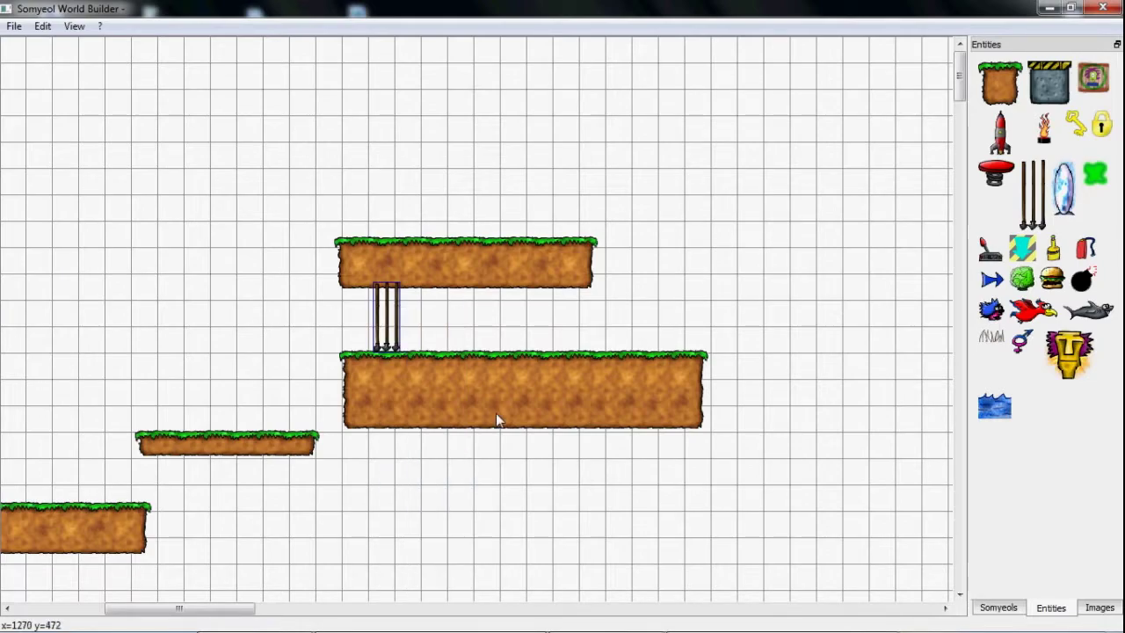
right_click(397, 325)
click(453, 506)
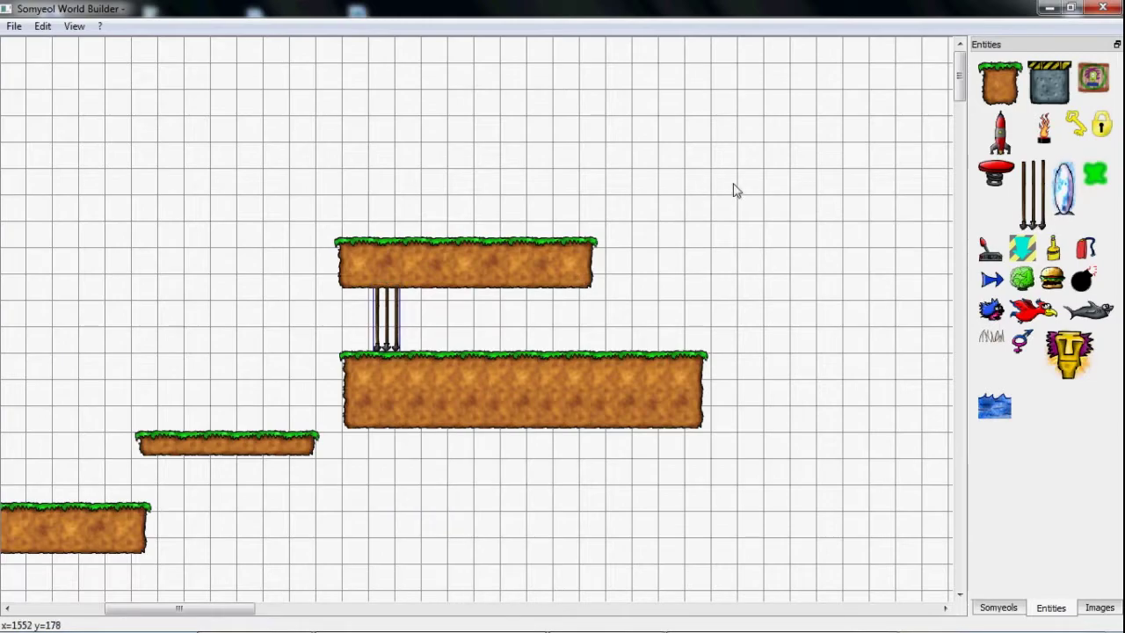
Step: Stand a rocket on the right end of the thick block and move the block to the top of the stacking order
drag(1000, 131, 741, 224)
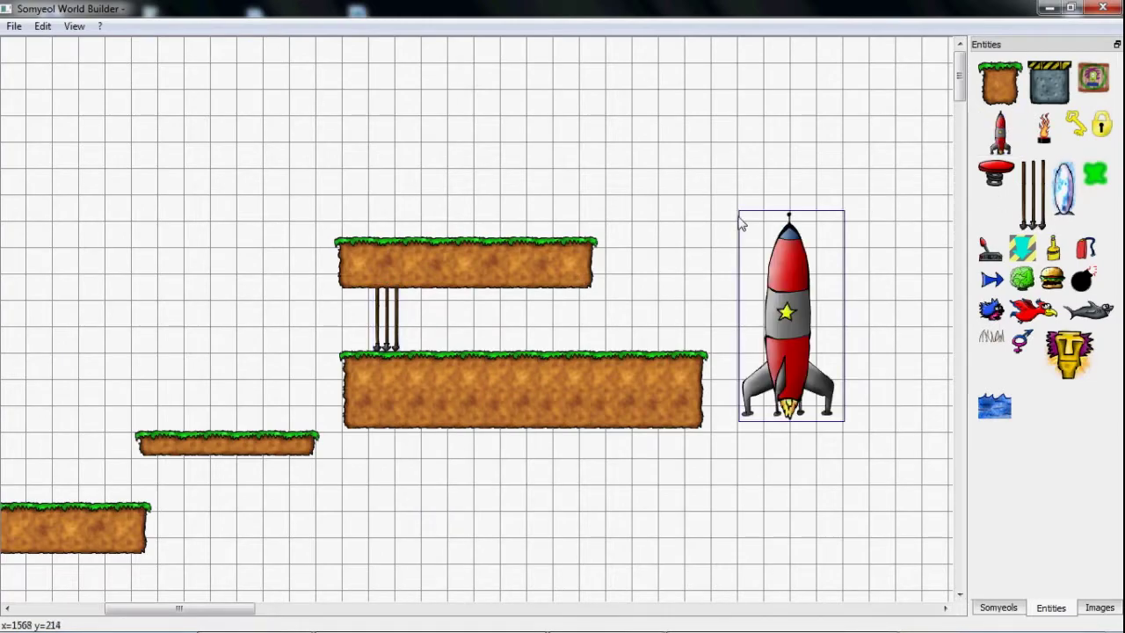
drag(786, 314, 650, 247)
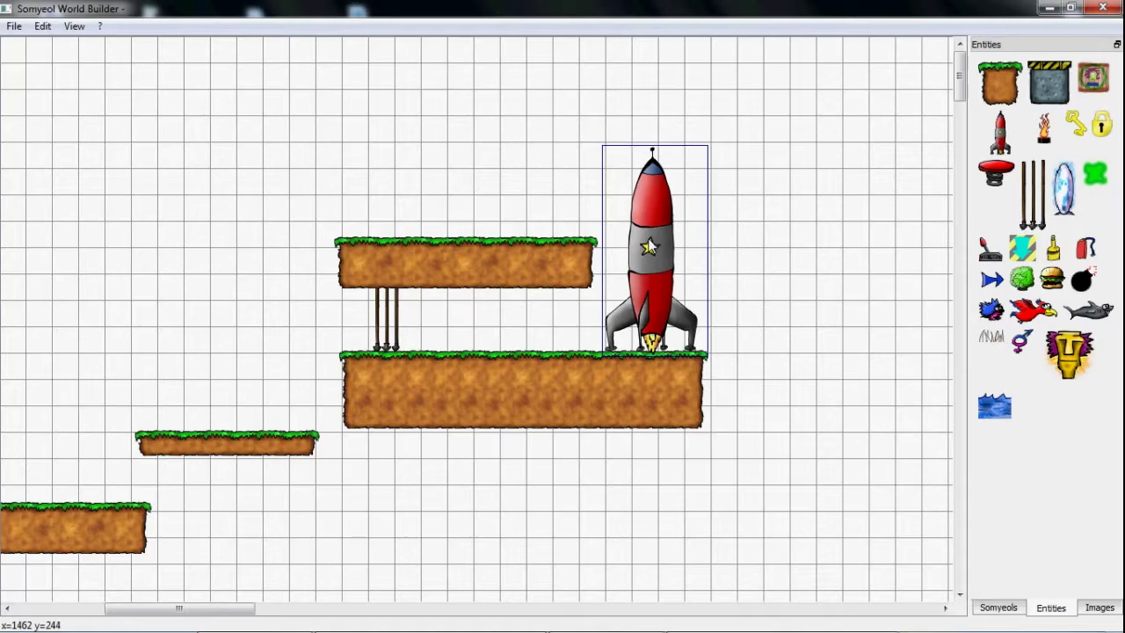
right_click(458, 369)
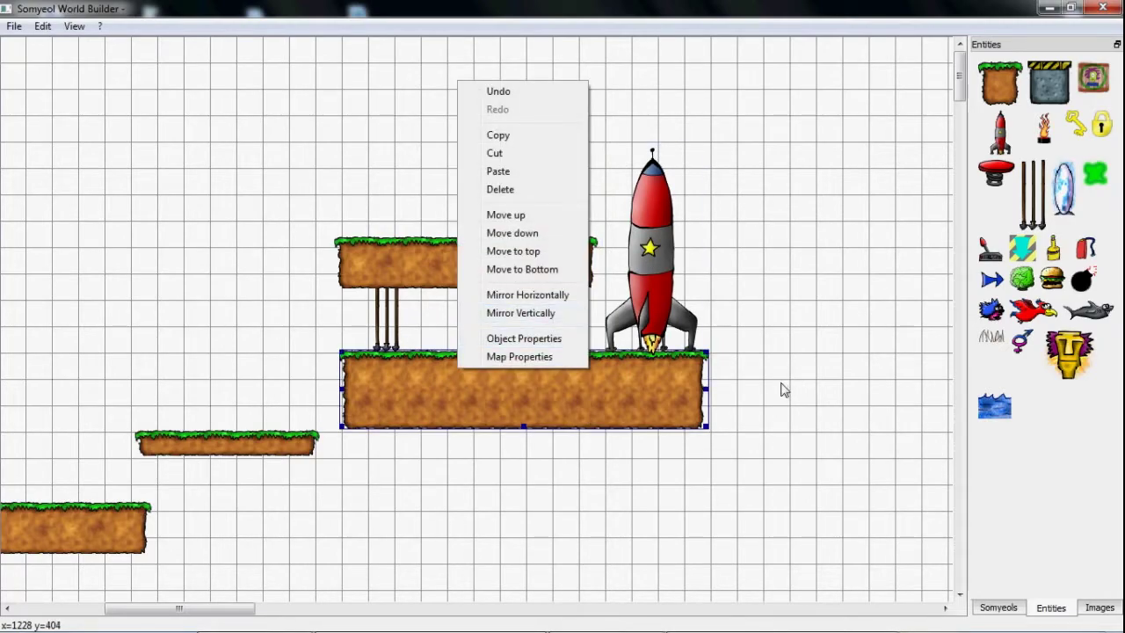
click(539, 251)
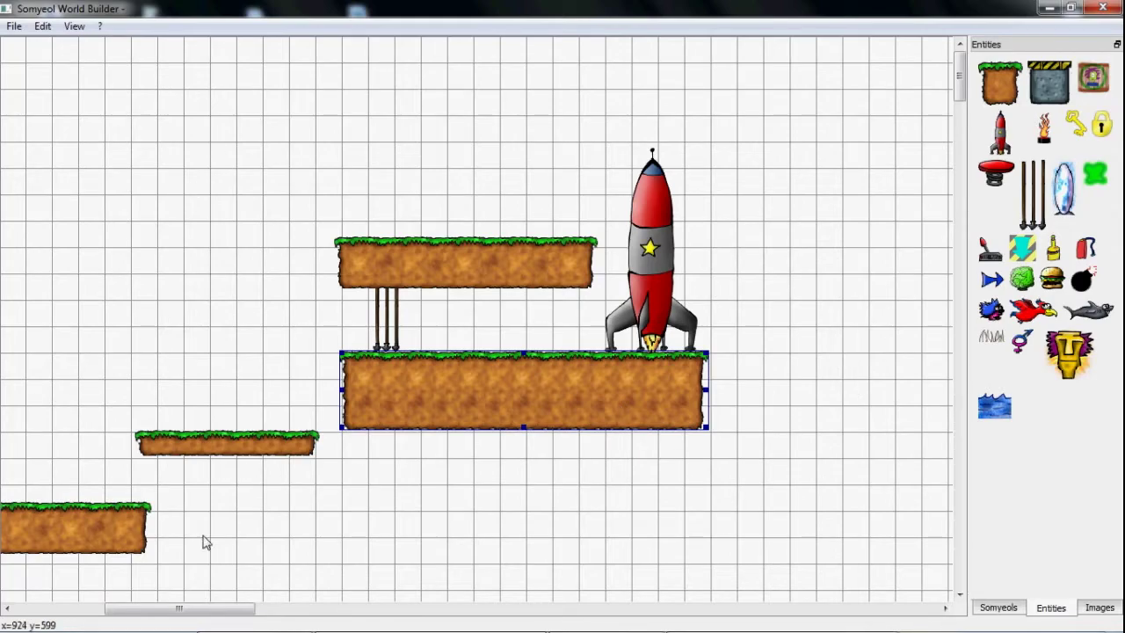
Step: Turn on grid snapping and align the short thin platform and the long ground platform to the grid
drag(176, 608, 132, 608)
click(75, 26)
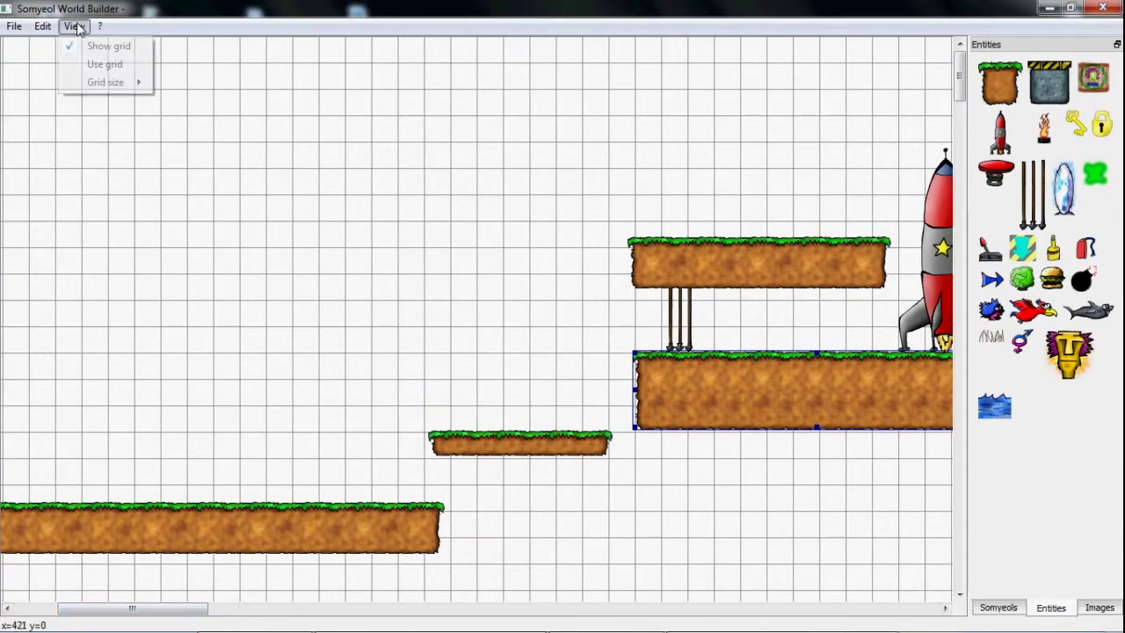
click(104, 63)
click(492, 451)
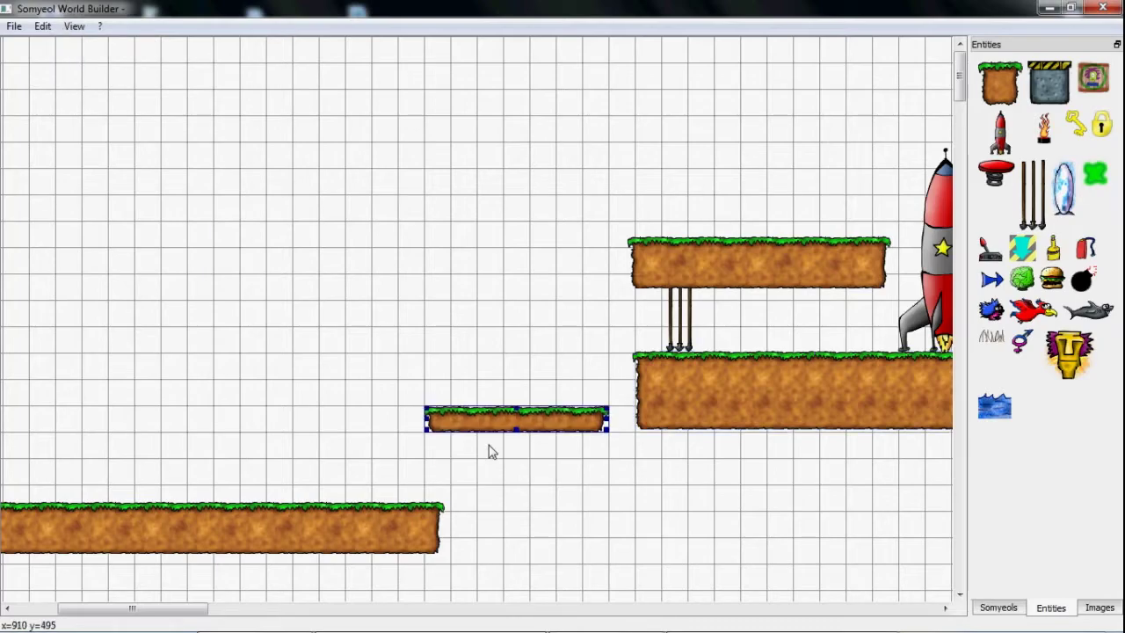
mouse_move(492, 451)
mouse_down()
mouse_move(484, 457)
mouse_move(494, 462)
mouse_up()
drag(349, 519, 367, 524)
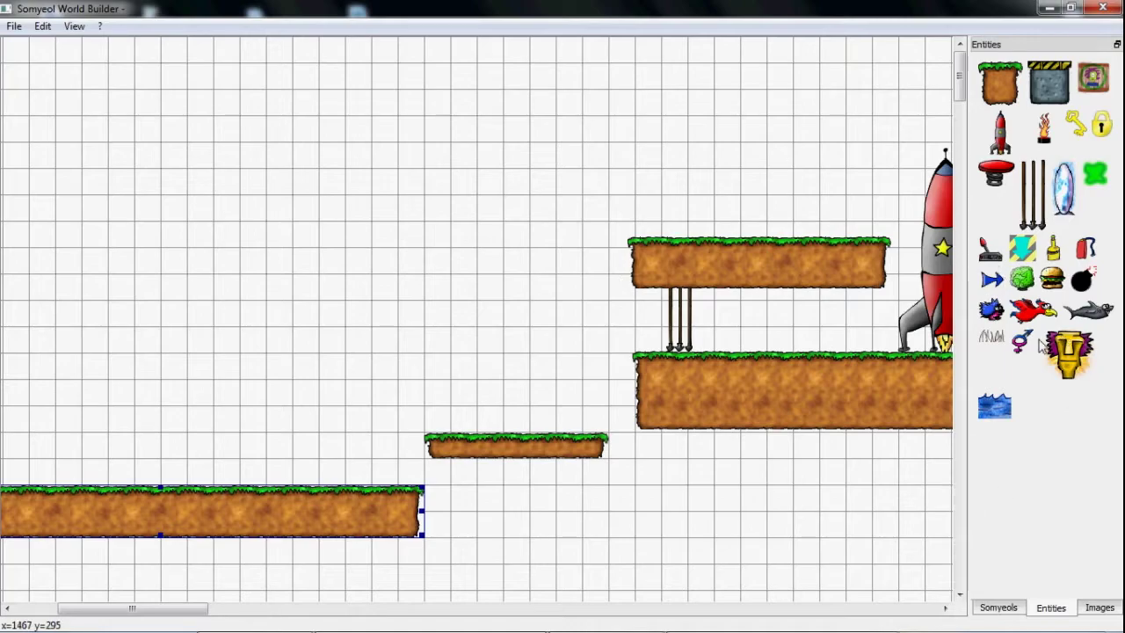
Step: Place a red bird above the long ground platform and turn grid snapping off
drag(1032, 312, 195, 325)
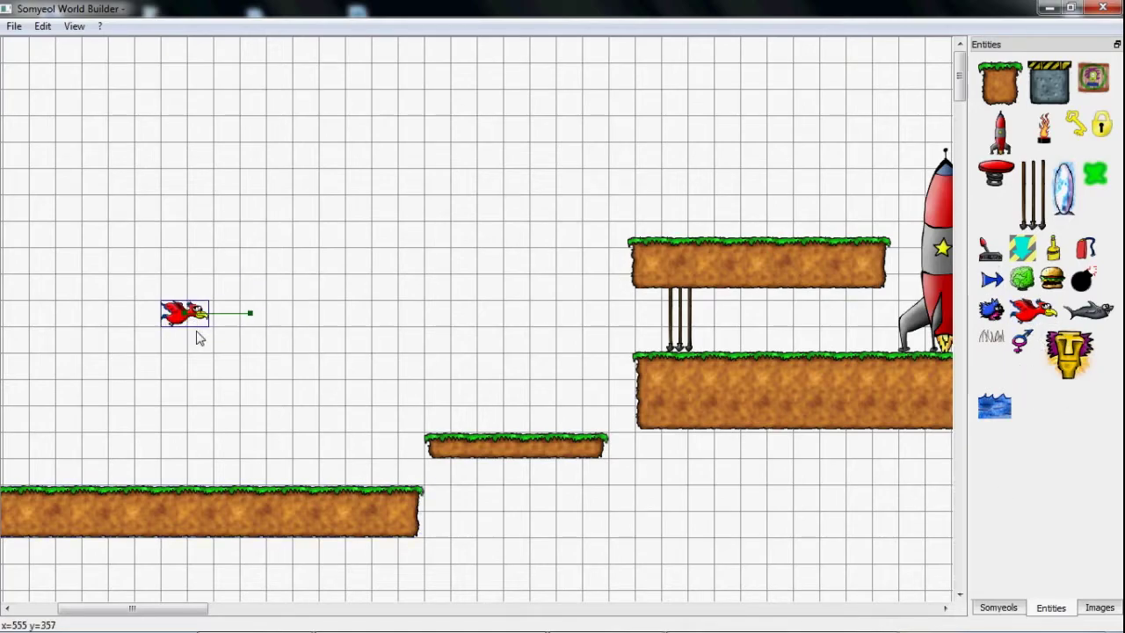
click(75, 26)
click(97, 65)
Step: Choose a finer grid size, then lengthen the bird's flight path to the right and shift the bird down and left
click(75, 26)
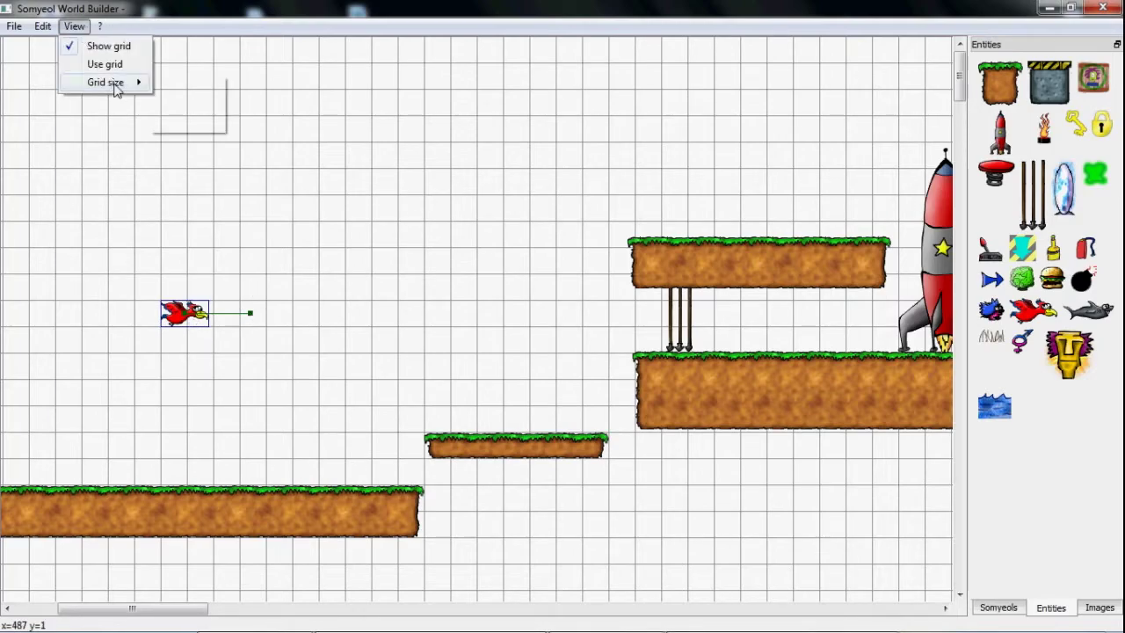
mouse_move(110, 83)
click(193, 84)
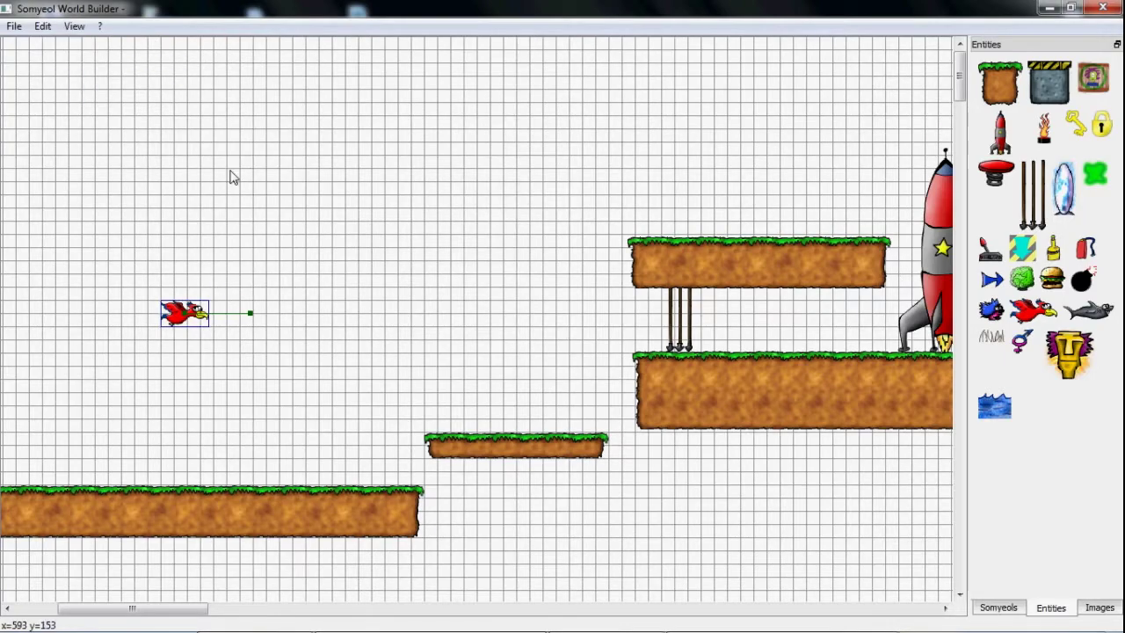
drag(254, 320, 352, 326)
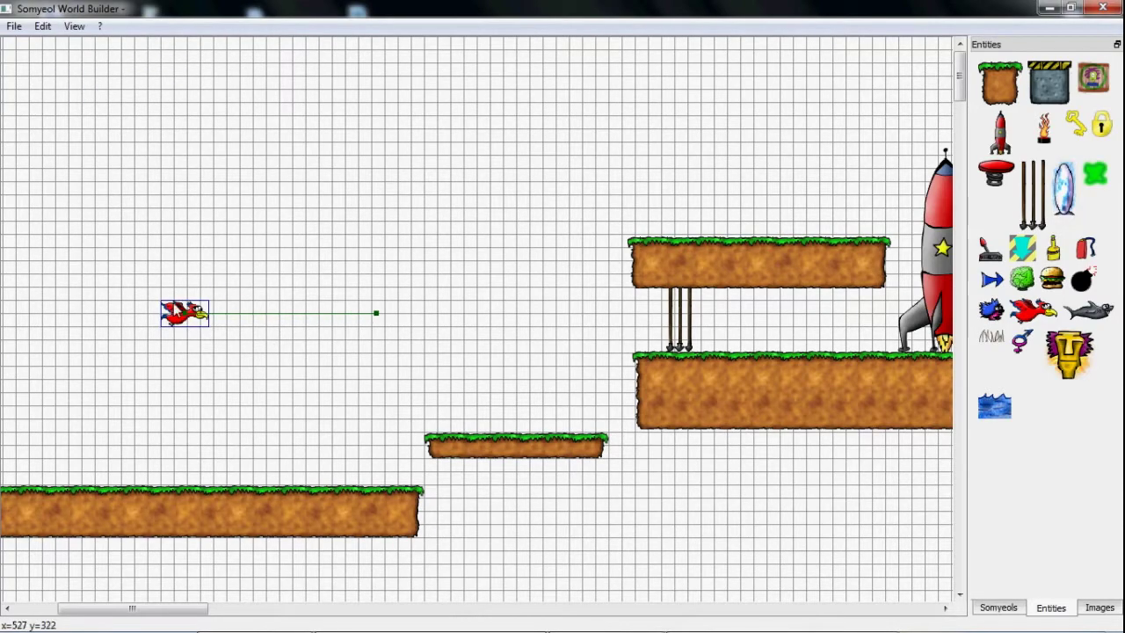
drag(172, 309, 121, 333)
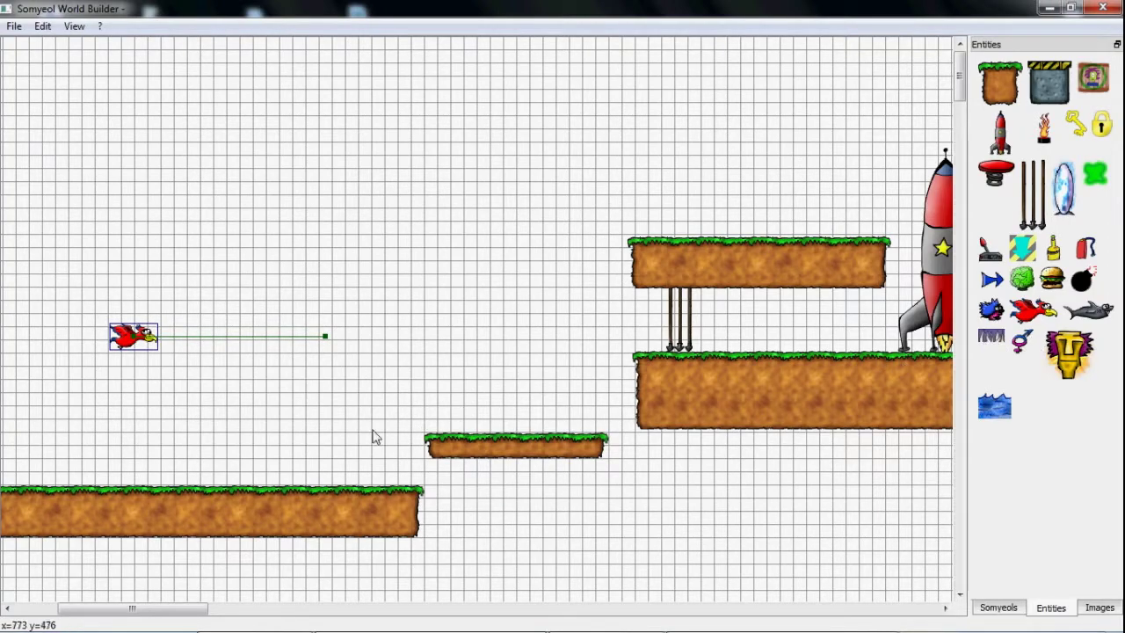
Step: Place spikes behind the long platform's grassy edge near its right end and stretch them to double width
click(336, 479)
drag(336, 478, 329, 476)
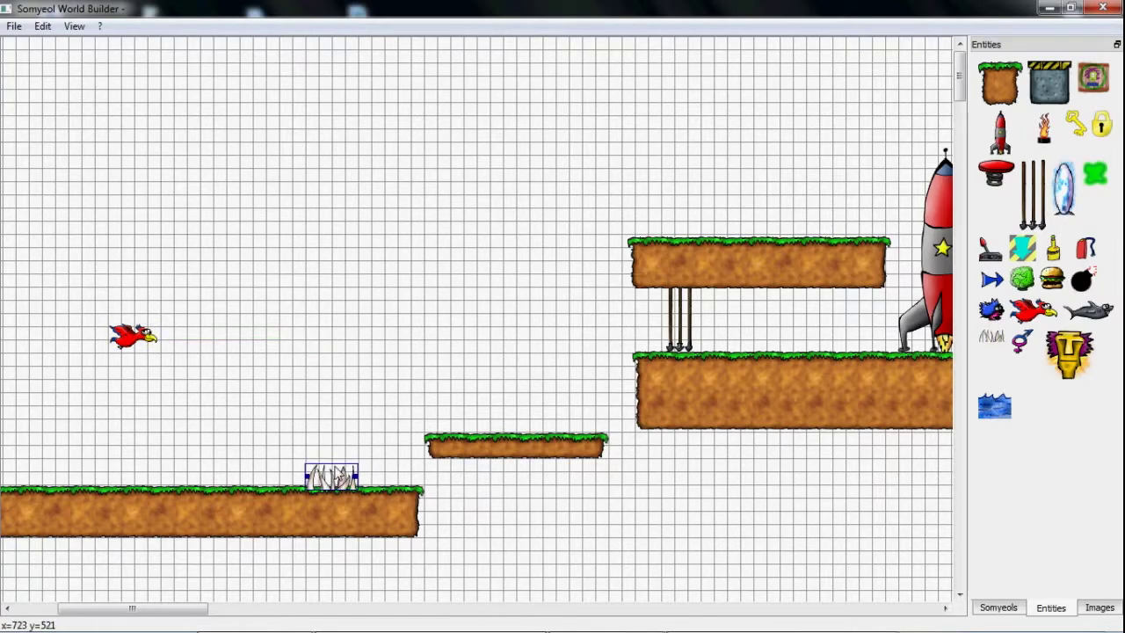
right_click(325, 488)
click(422, 379)
mouse_move(362, 476)
mouse_down()
mouse_move(384, 475)
mouse_move(380, 487)
mouse_up()
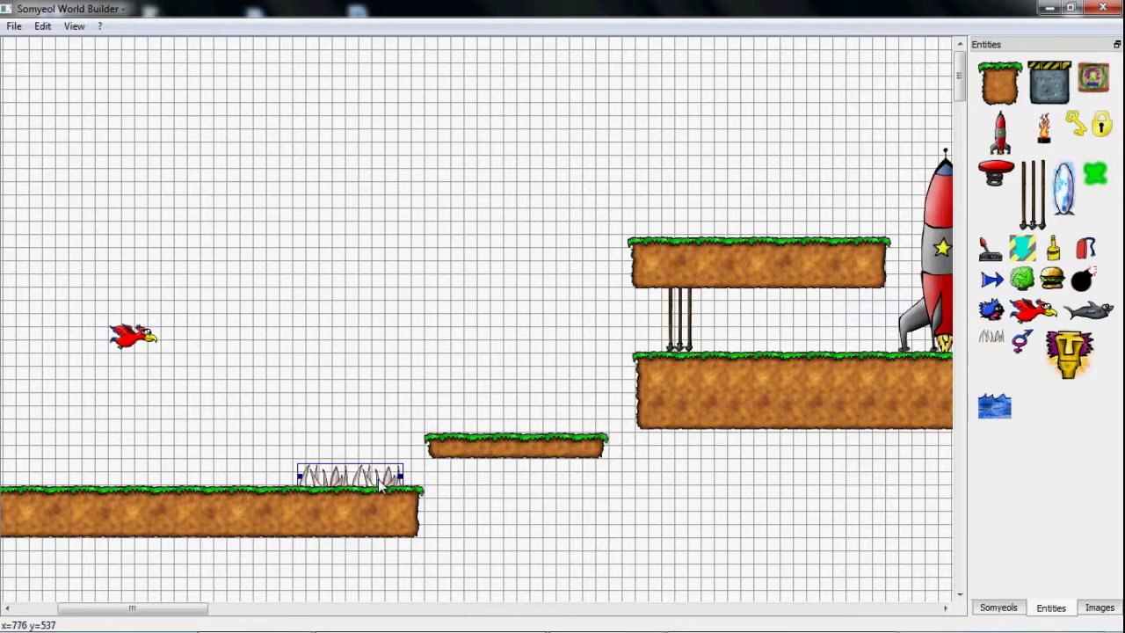
Step: Place a striped arrow block on the short thin platform and extend it to a row of five blocks
click(1022, 249)
click(494, 425)
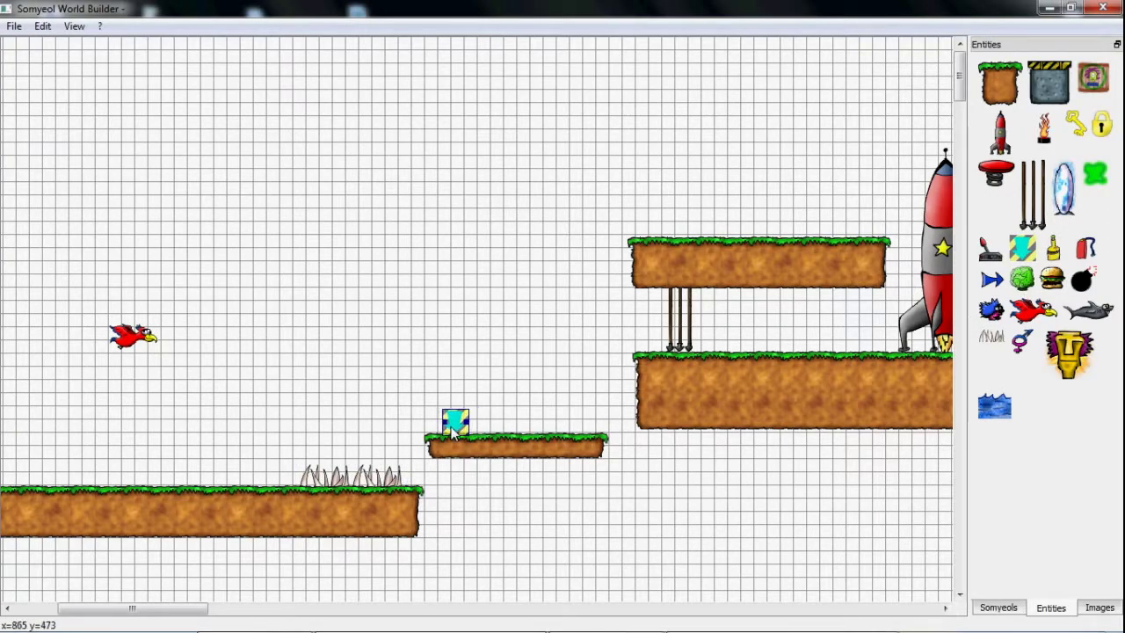
drag(453, 429, 522, 439)
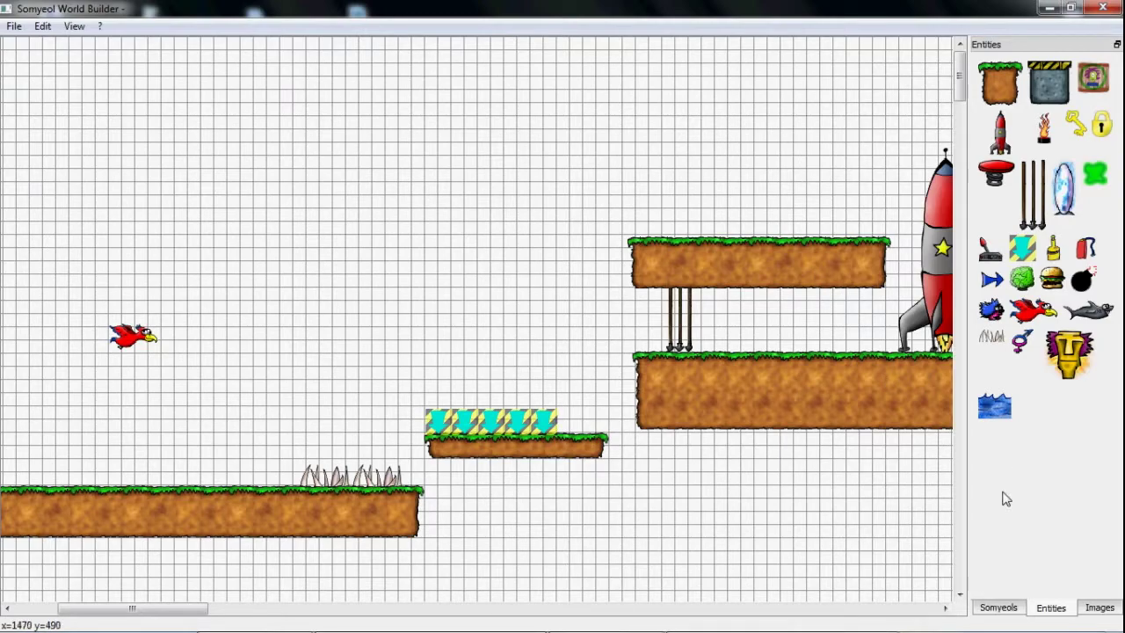
Step: Place four standard Somyeols and group them closely above the left end of the long ground platform
click(998, 607)
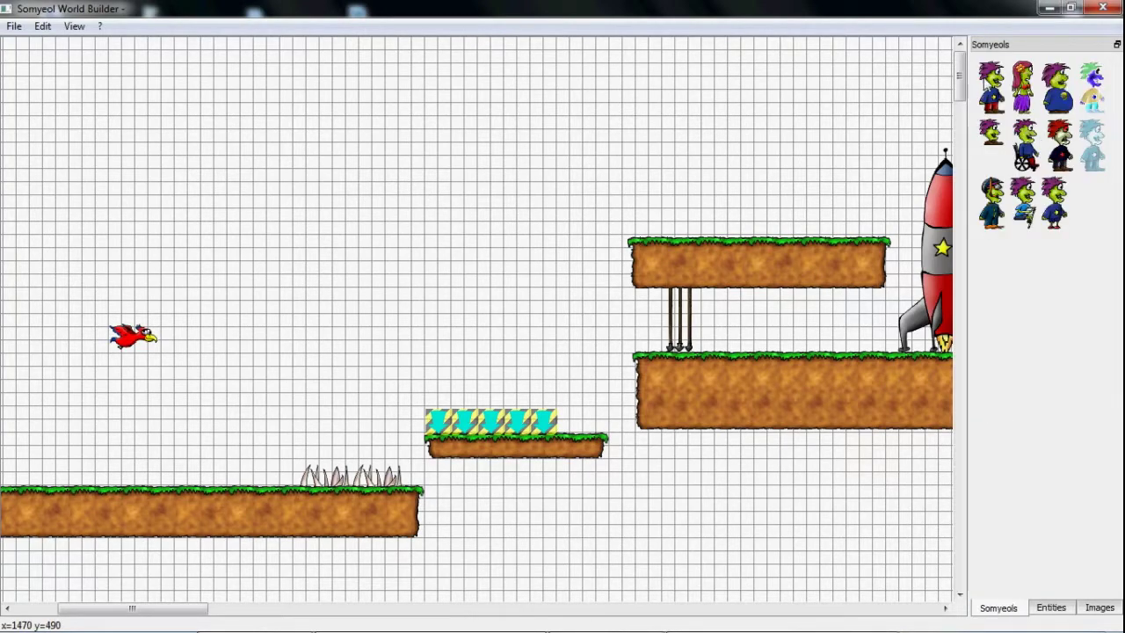
drag(141, 607, 97, 612)
click(203, 431)
click(242, 444)
click(290, 435)
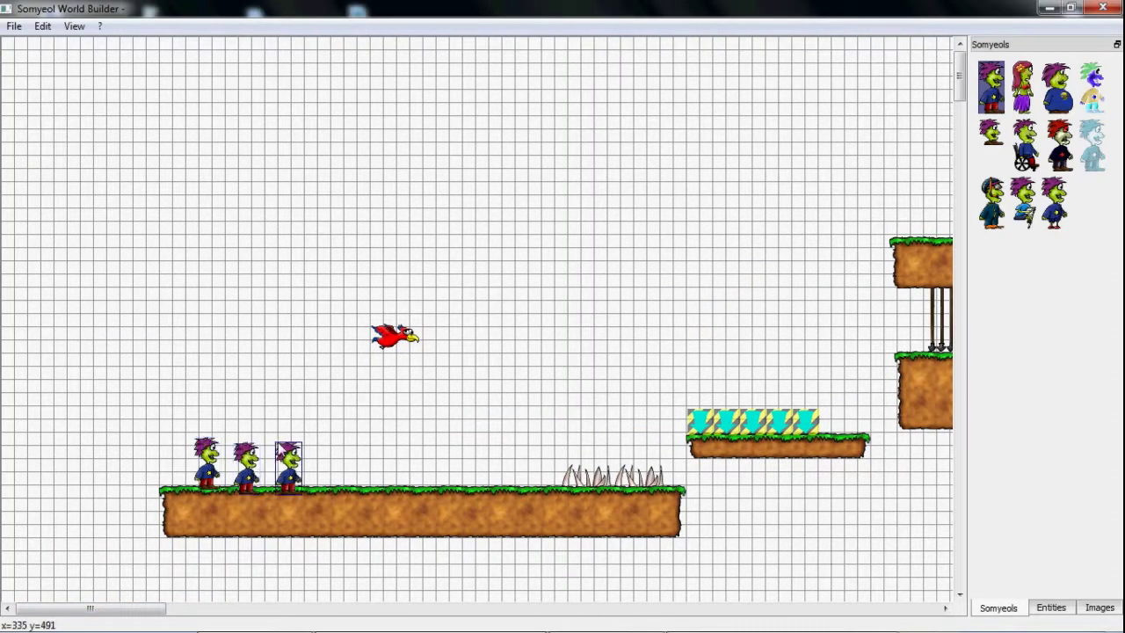
click(318, 435)
click(195, 430)
click(219, 426)
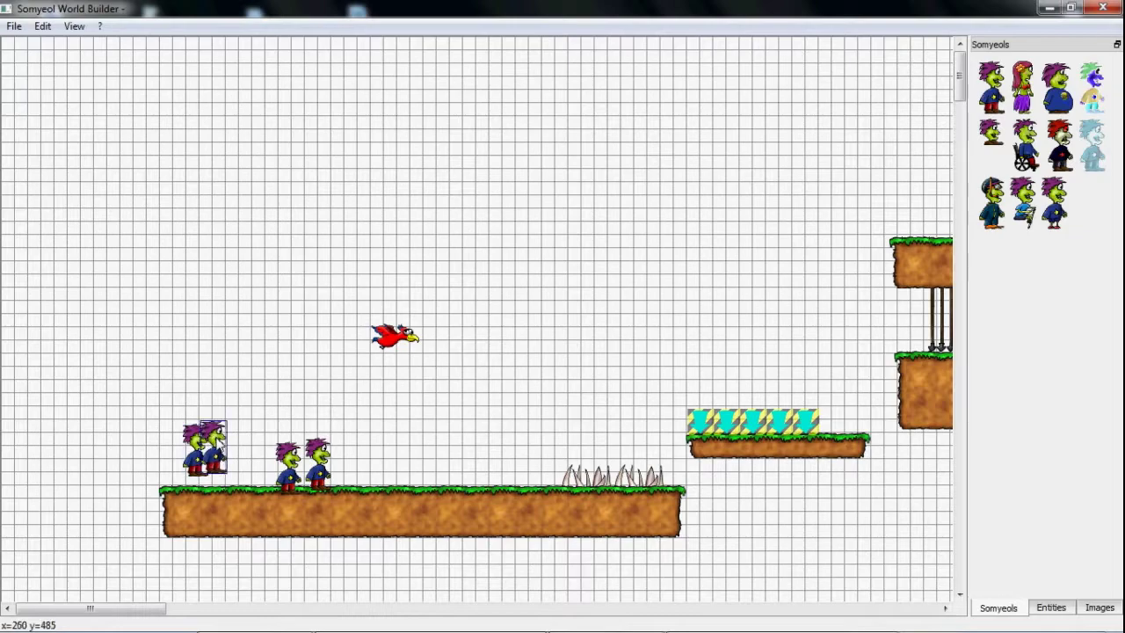
click(228, 426)
click(255, 422)
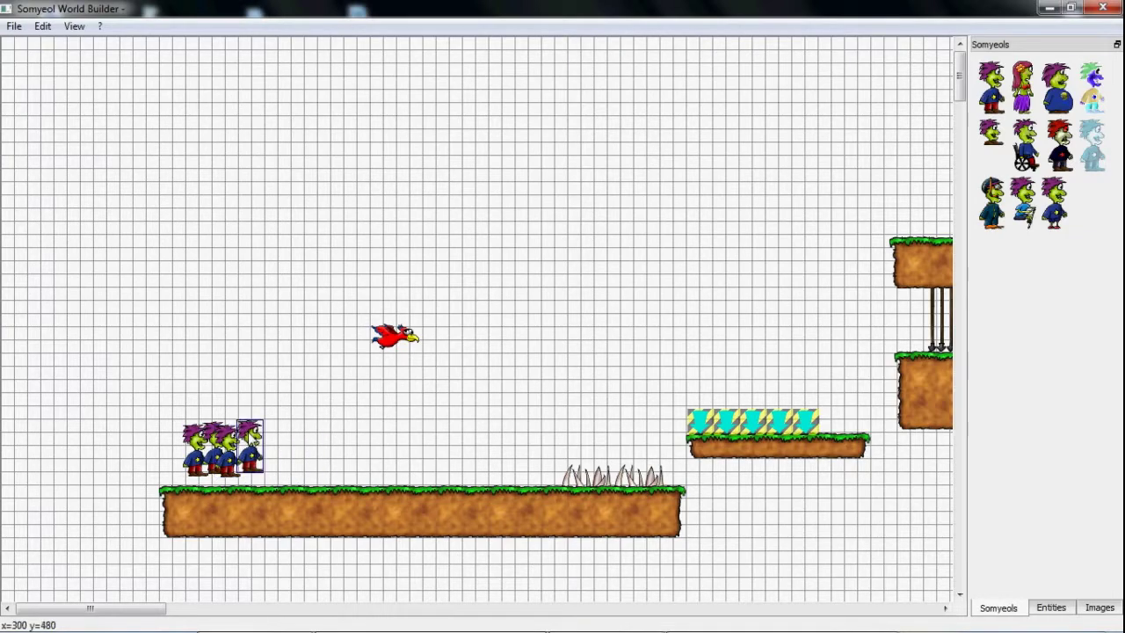
Step: Add a female Somyeol and a fat Somyeol to the right of the group, moving the fat one closer to the female
click(1022, 88)
click(318, 439)
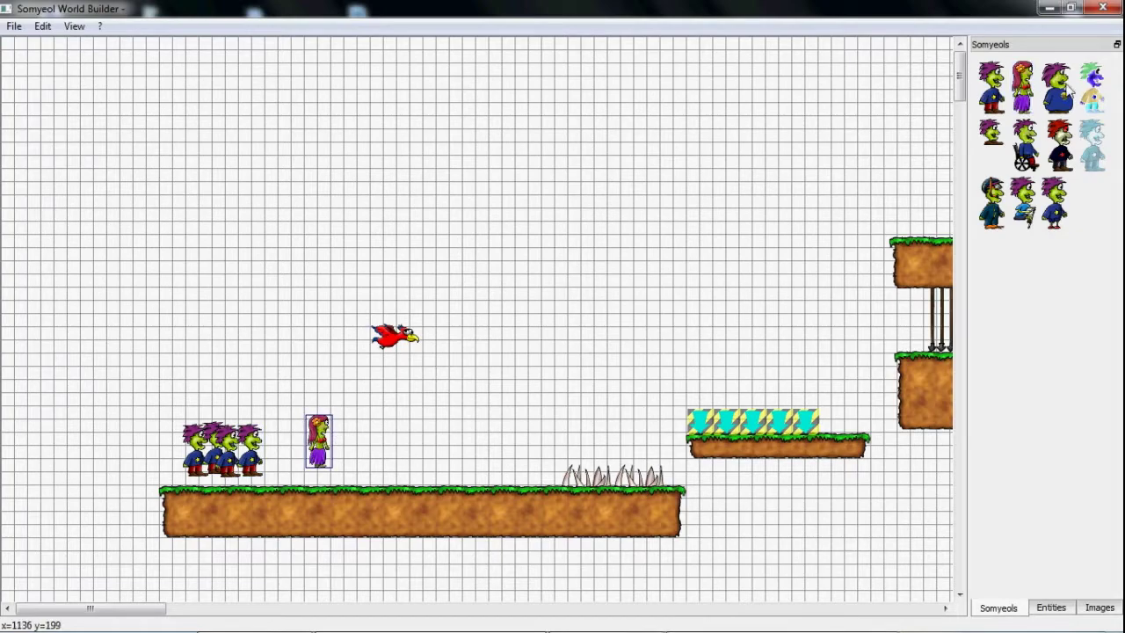
click(1058, 88)
click(378, 440)
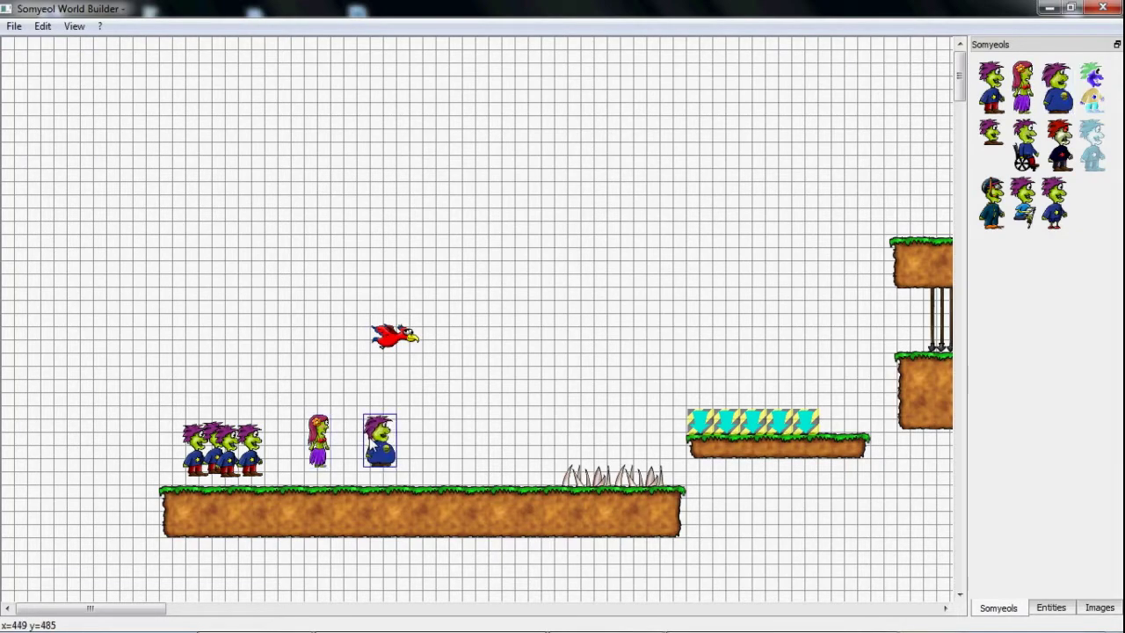
drag(374, 442, 324, 463)
Step: Place a lever switch in the empty space above the row of striped arrow blocks
drag(120, 607, 203, 609)
click(1051, 607)
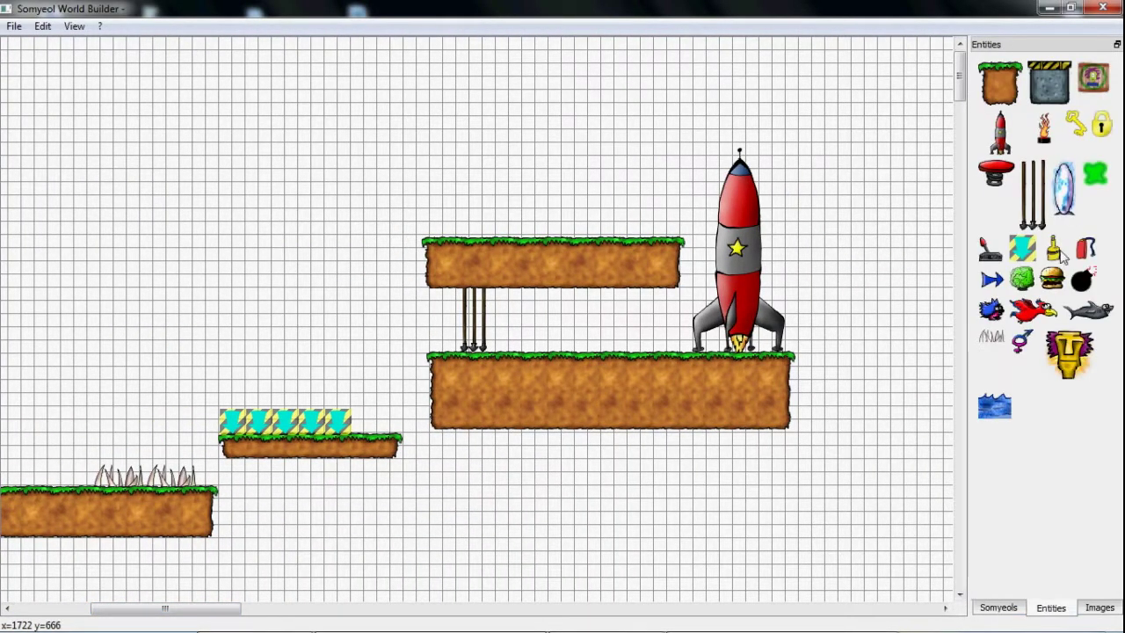
click(991, 255)
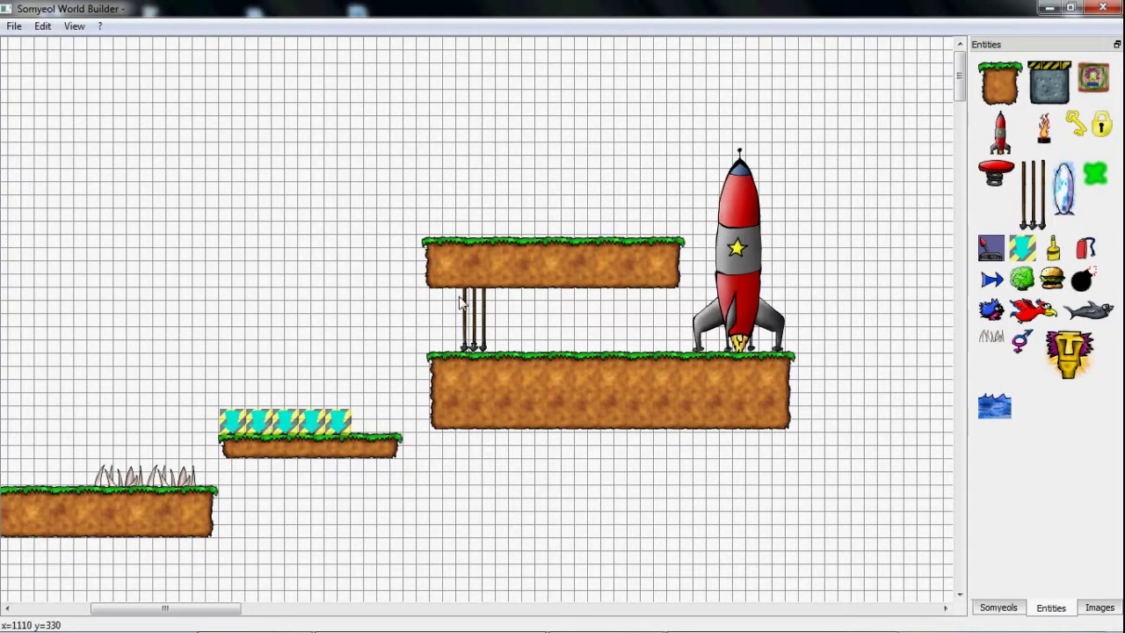
click(268, 303)
Step: Add a ground block, shrink it to a small platform 64 wide and 32 high, and position it with the lever switch standing on it
click(306, 367)
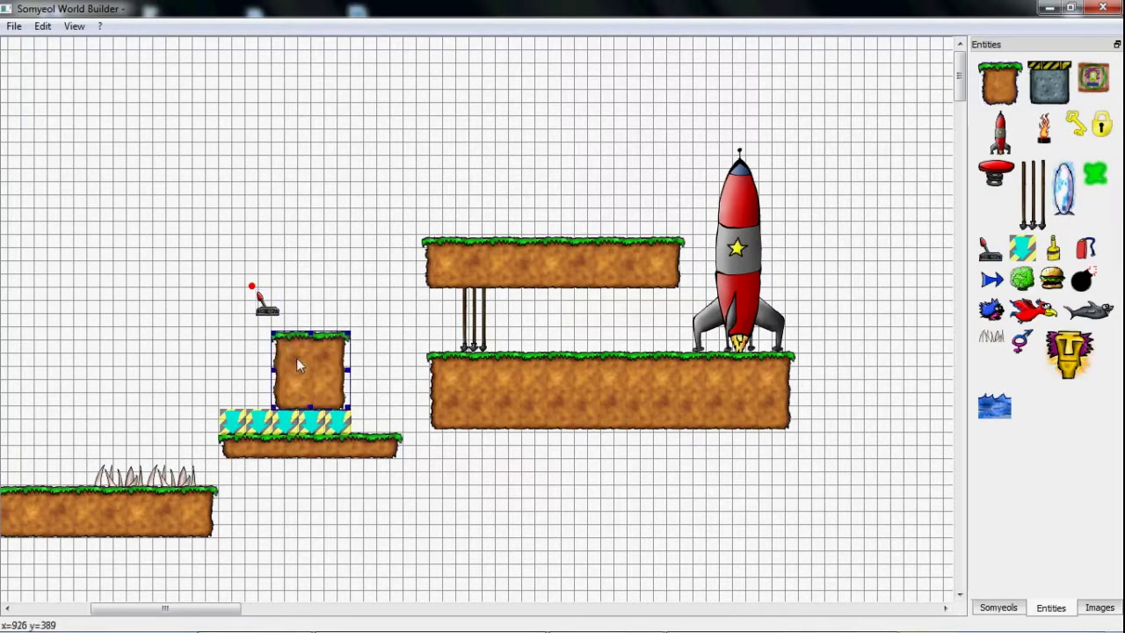
drag(306, 367, 274, 338)
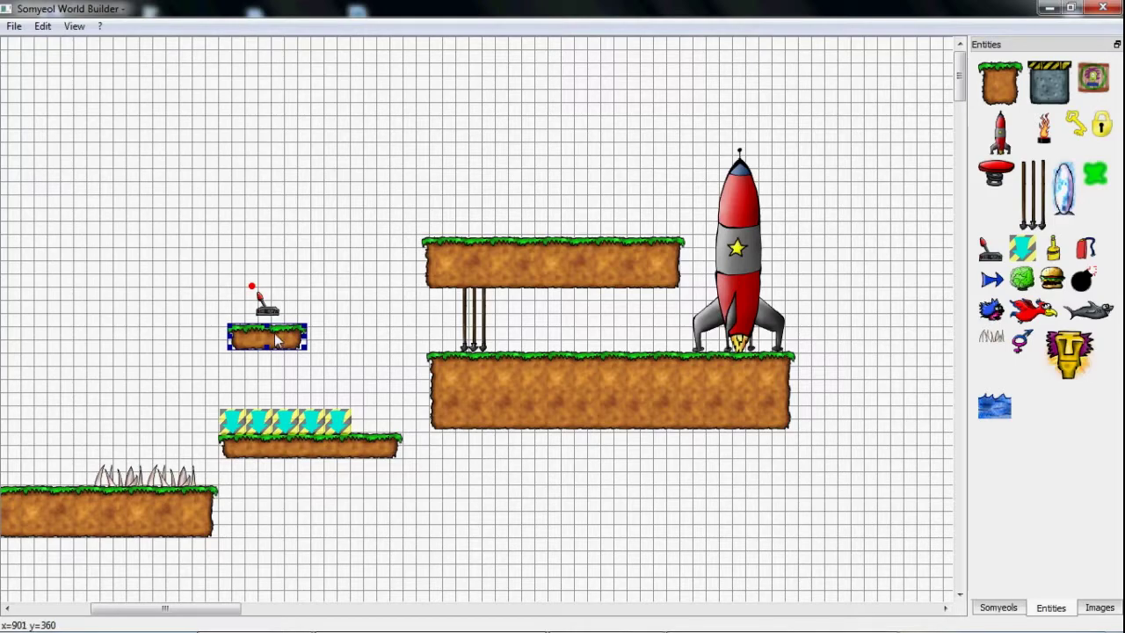
drag(303, 336, 210, 295)
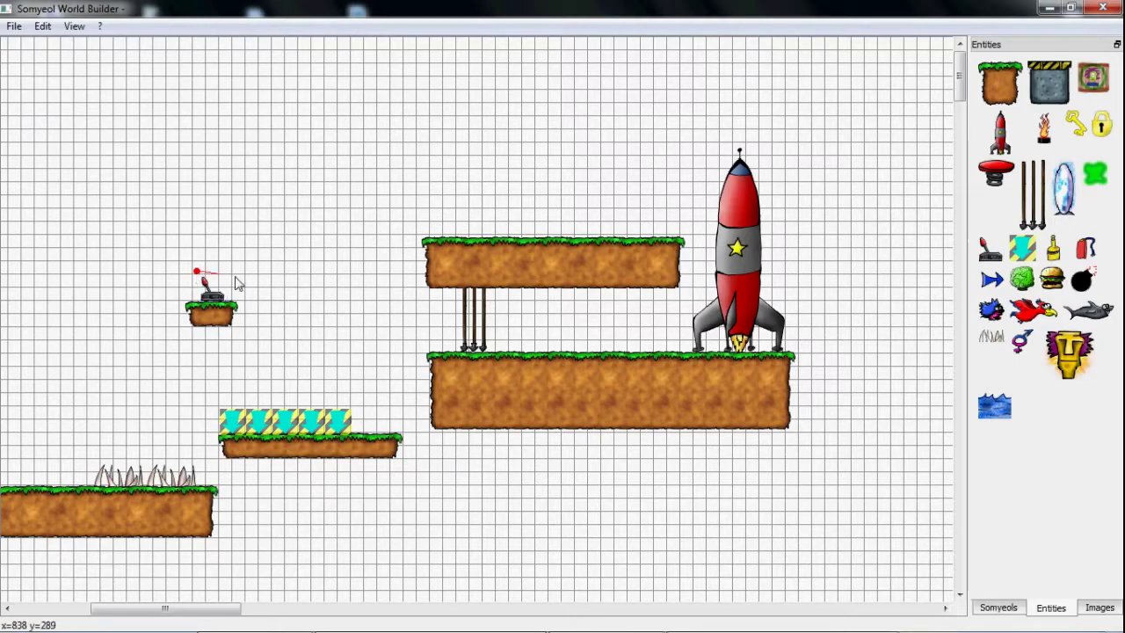
Step: Link the lever switch to the gate between the two large platforms and save the map as switch.xml
drag(235, 283, 487, 344)
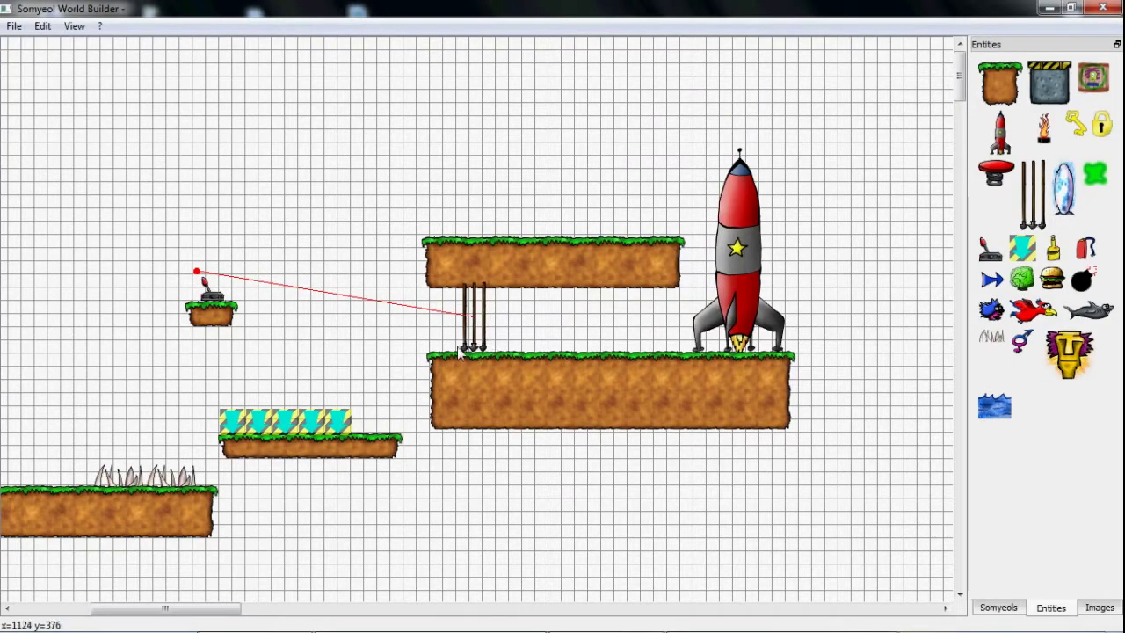
click(14, 26)
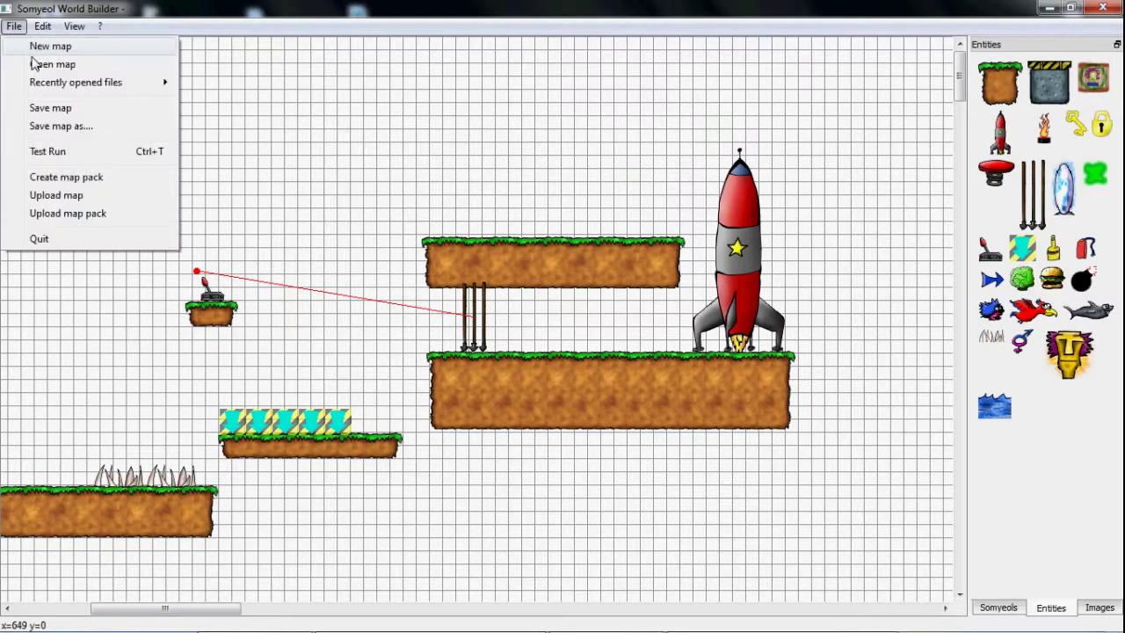
click(62, 110)
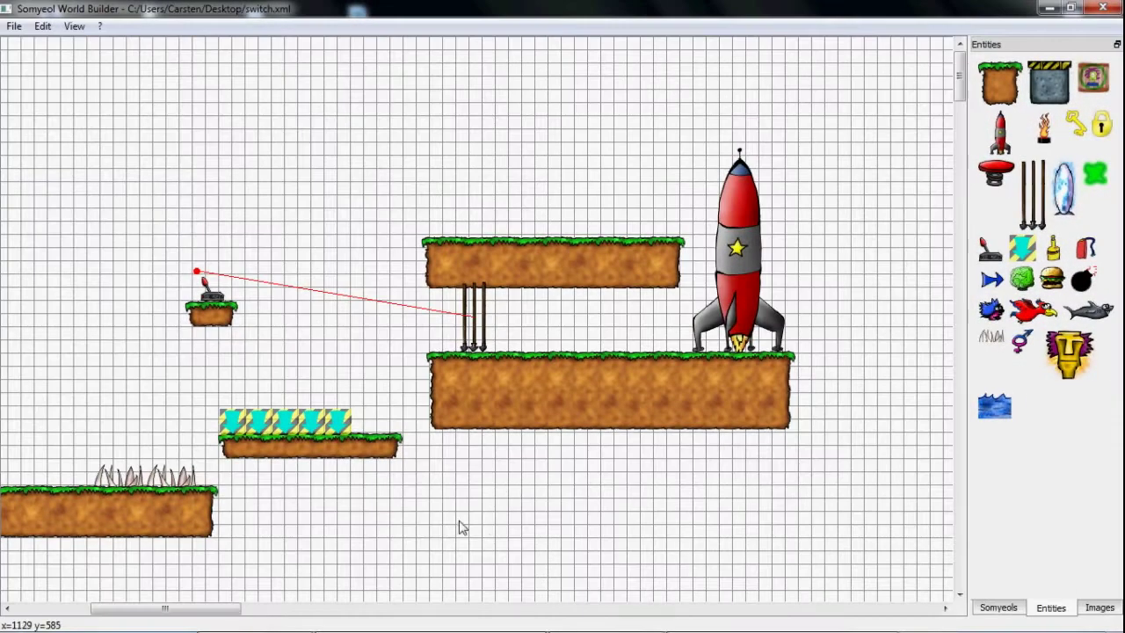
Step: Reopen the saved switch.xml map from the recently opened files
drag(224, 608, 185, 625)
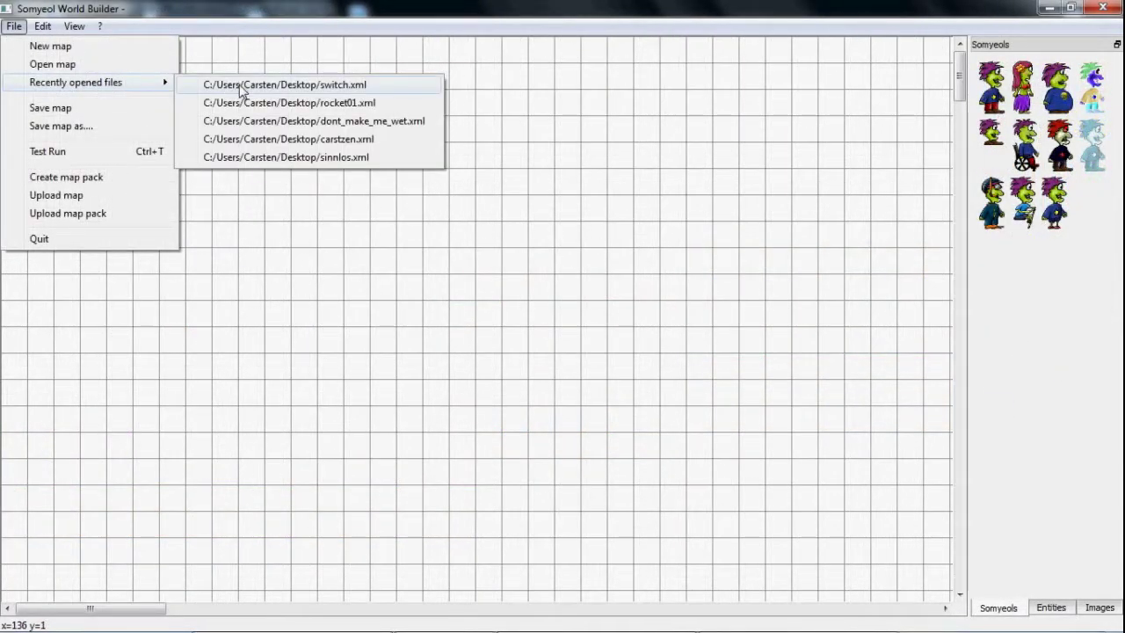
click(241, 85)
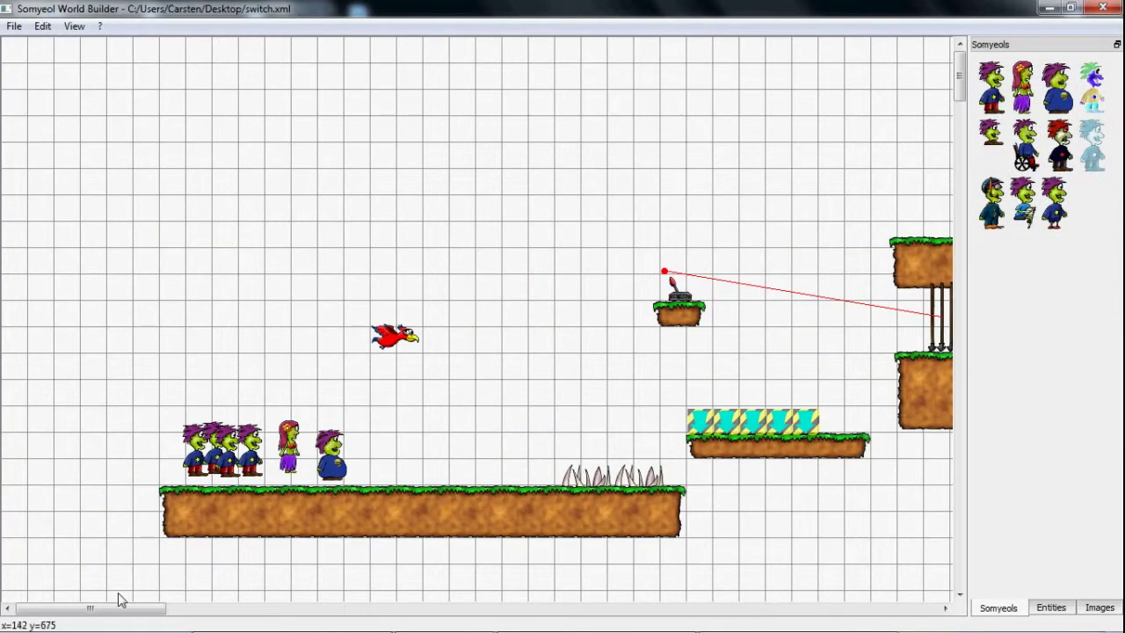
drag(122, 599, 146, 604)
Step: In the map properties, name the map "spikes, a bird and a door" and enter the author's name
click(43, 26)
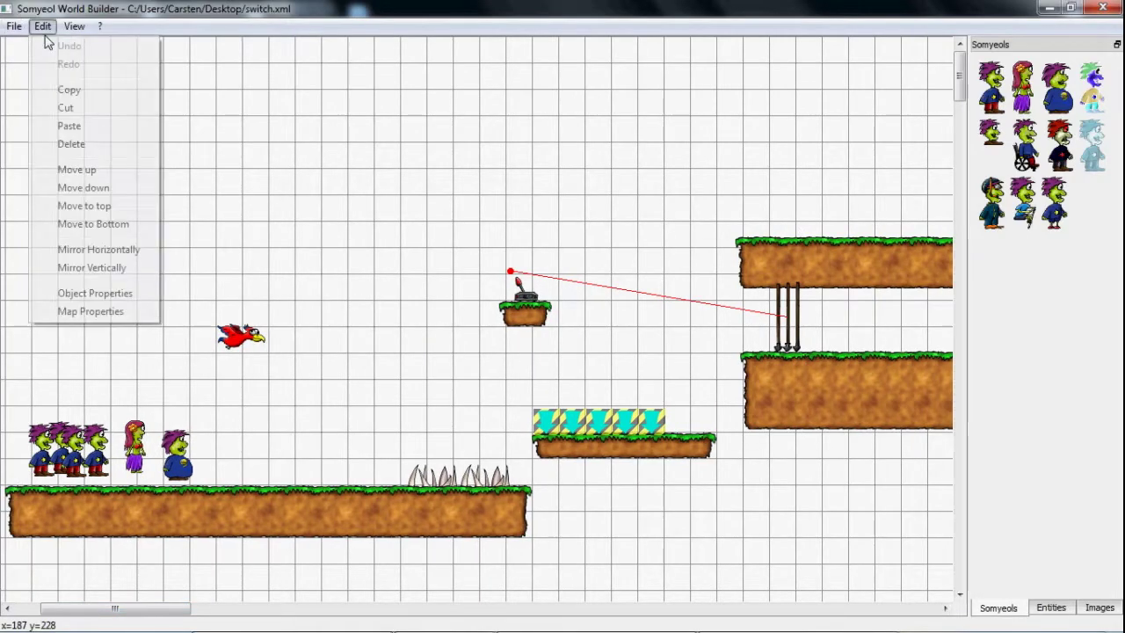
click(92, 313)
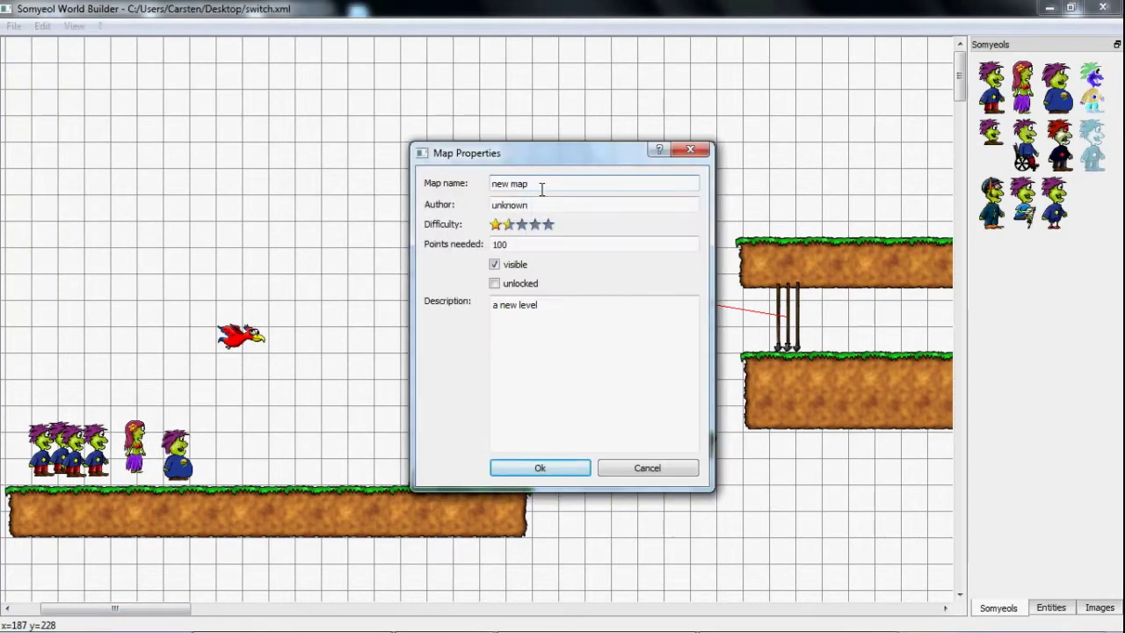
drag(542, 189, 479, 192)
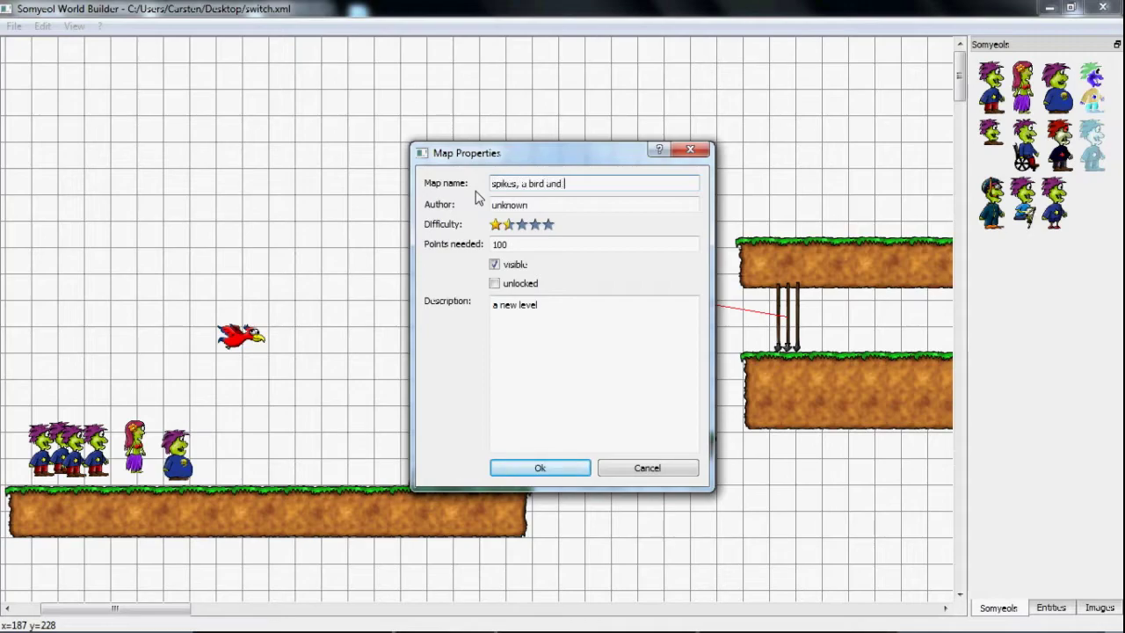
text(a door)
key(Tab)
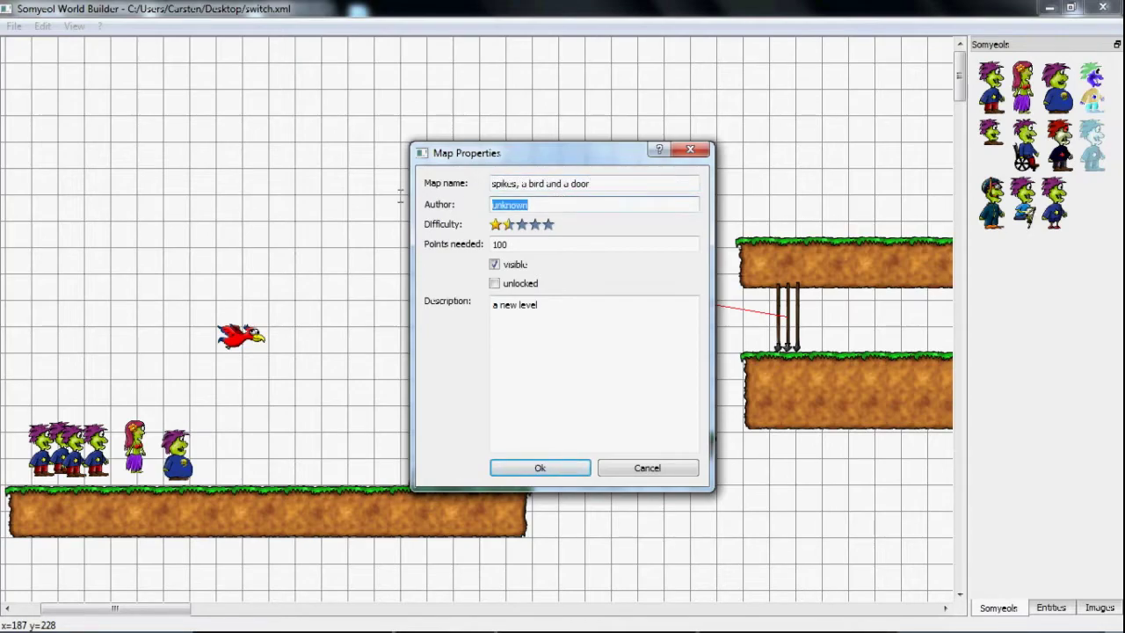
text(Carsten Pfaffer)
Step: Set the map's difficulty to one star and the points needed to 60
click(497, 225)
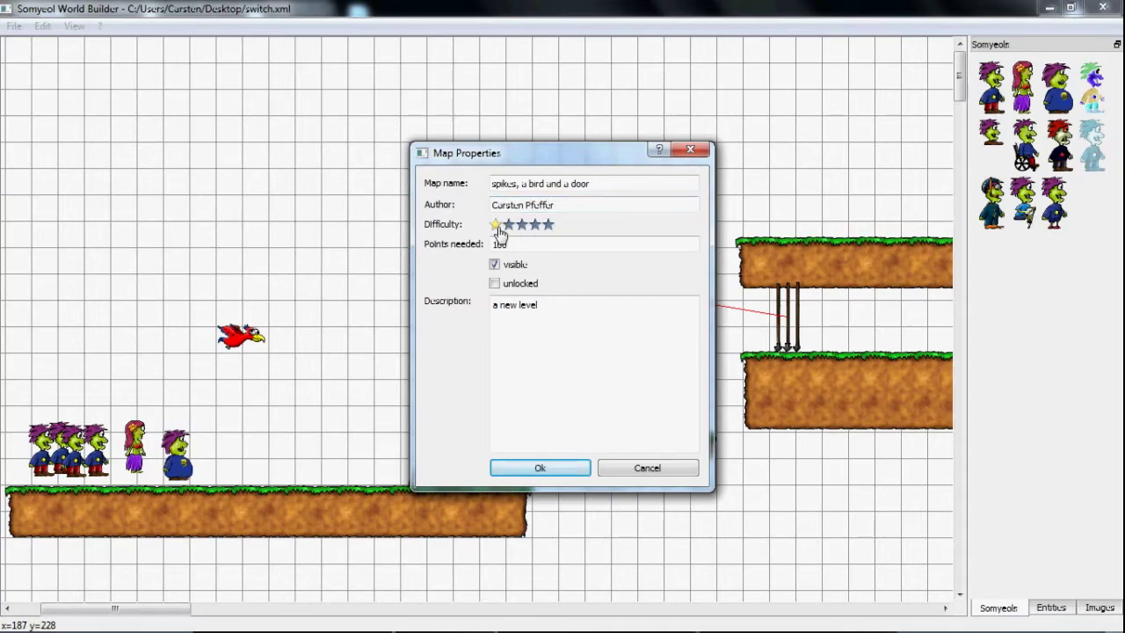
key(Tab)
text(60)
Step: Replace the map description with "watch the HerpDerp!", apply the properties and save the map
click(640, 311)
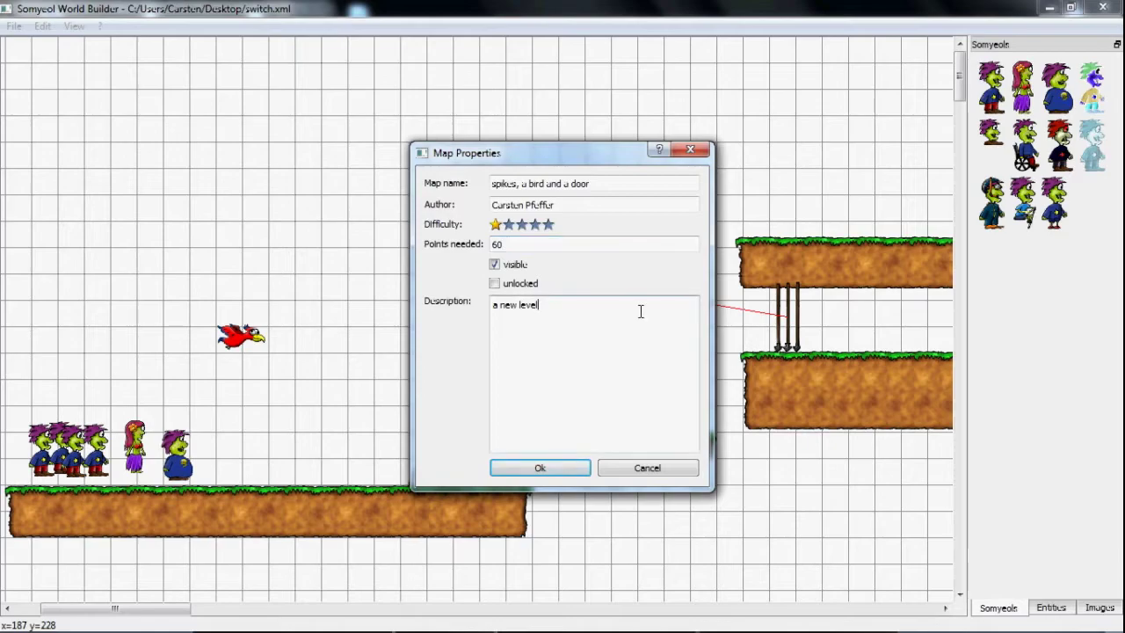
key(ctrl+a)
text(watch )
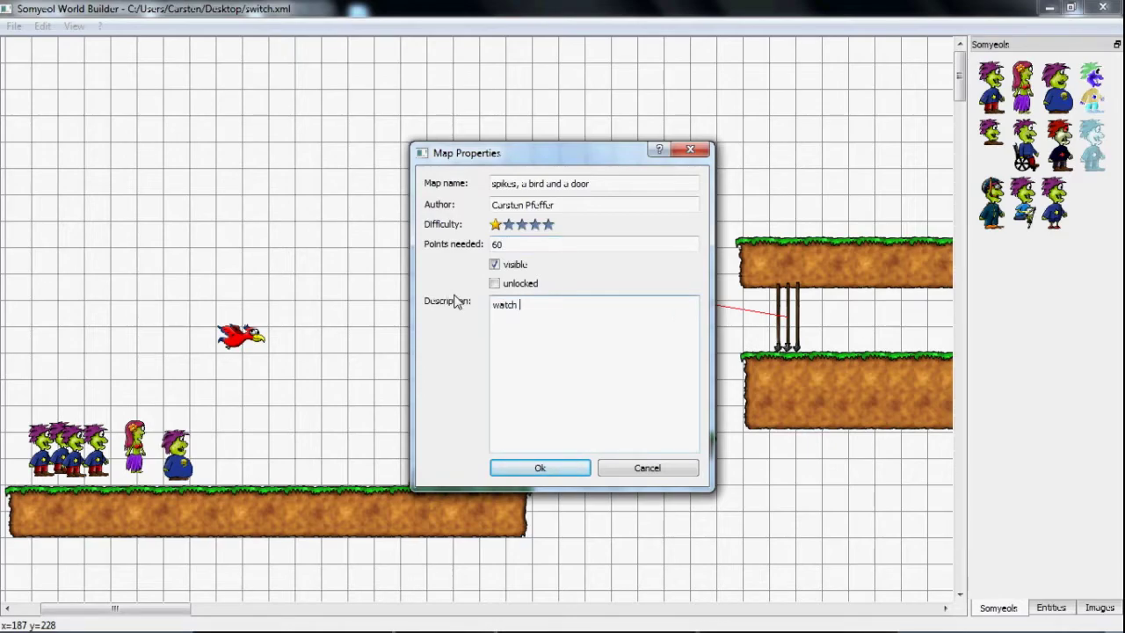
text(the HerpDerp!)
click(540, 467)
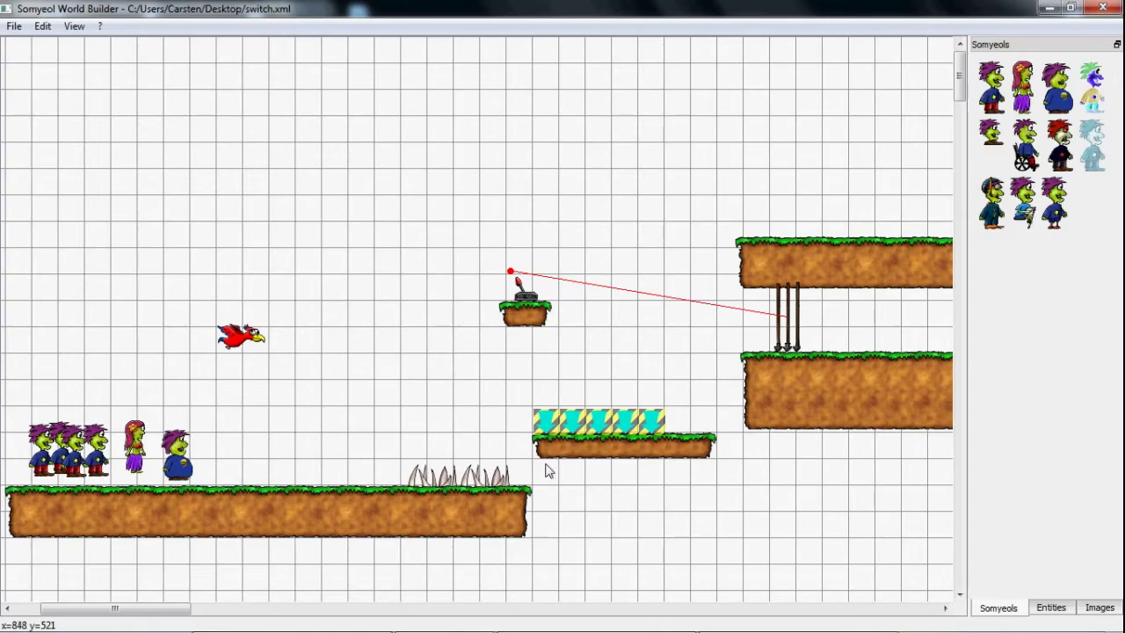
click(14, 25)
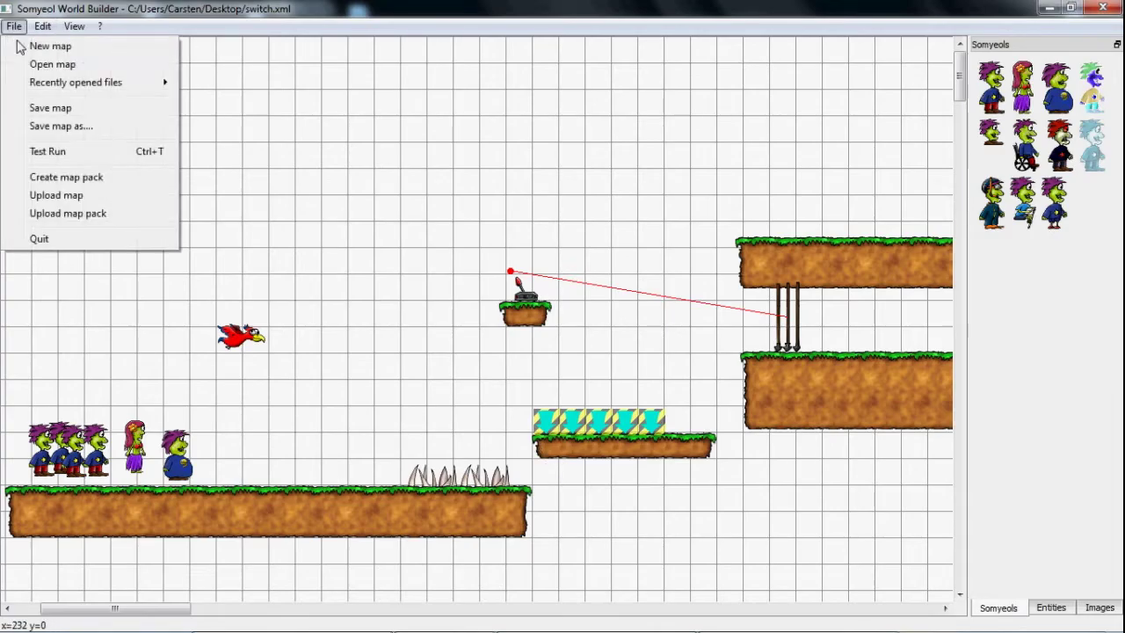
click(38, 108)
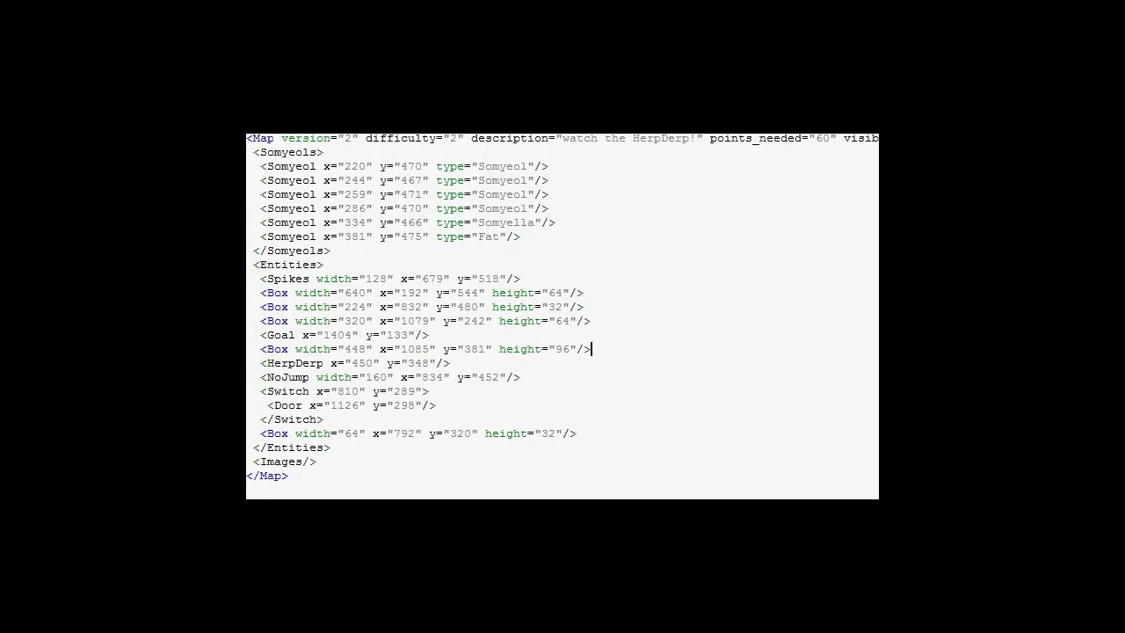
Step: Highlight the Switch element with its nested Door in the map's XML to examine how they are linked
drag(255, 391, 357, 418)
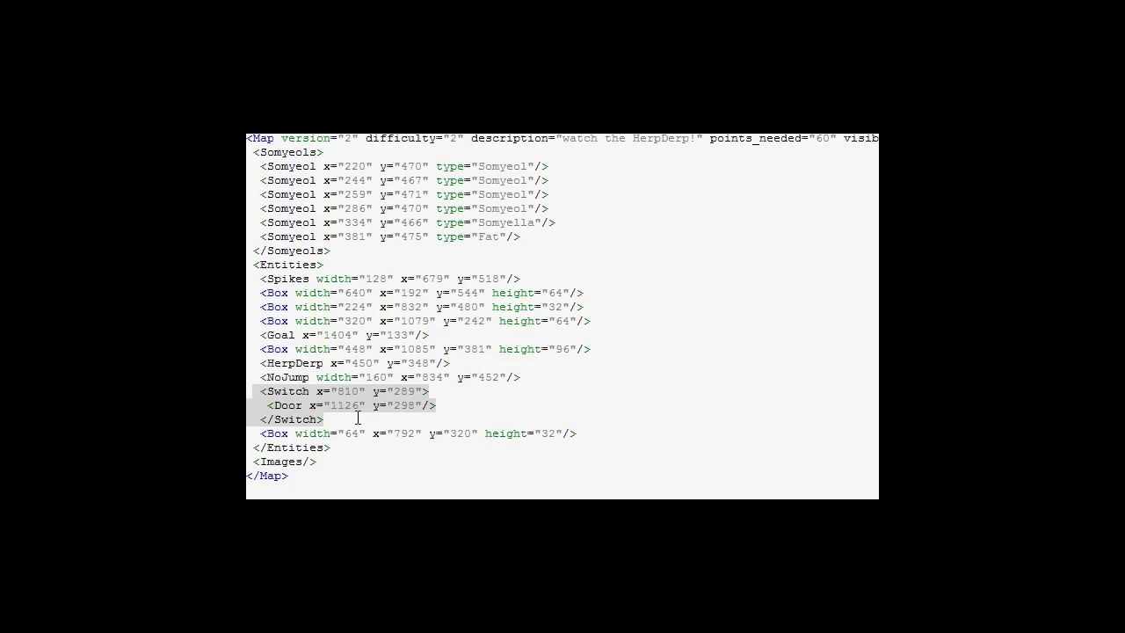